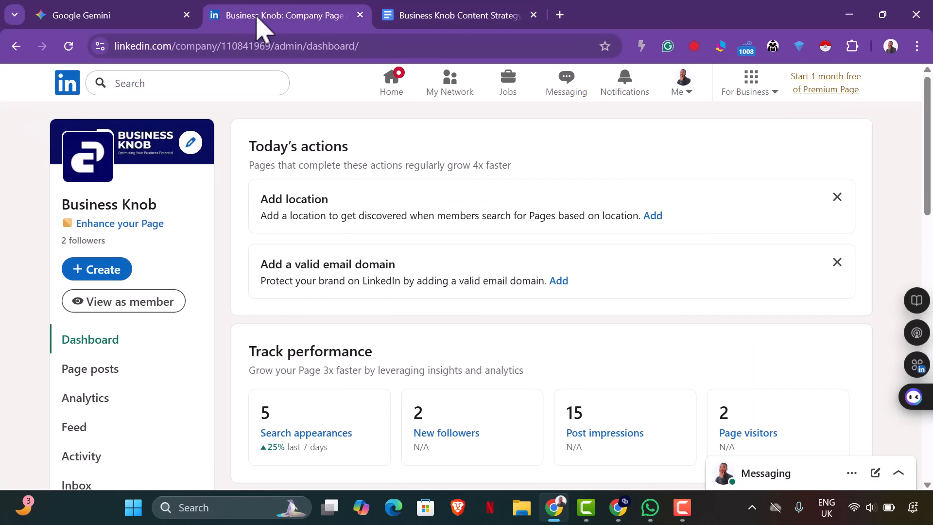
Start a new article published from the Business Knob company page
{"action": "left_click", "coordinate": [104, 270]}
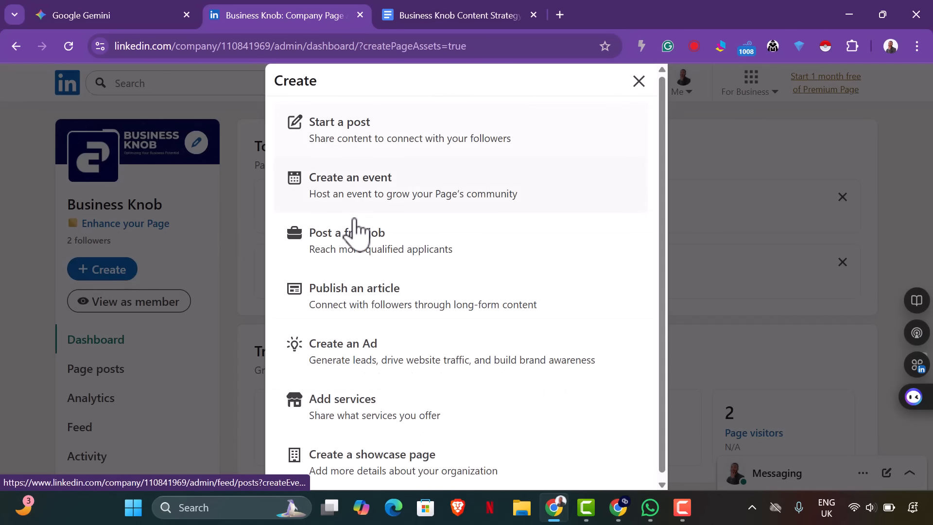
{"action": "scroll", "coordinate": [374, 272], "scroll_direction": "down", "scroll_amount": 1}
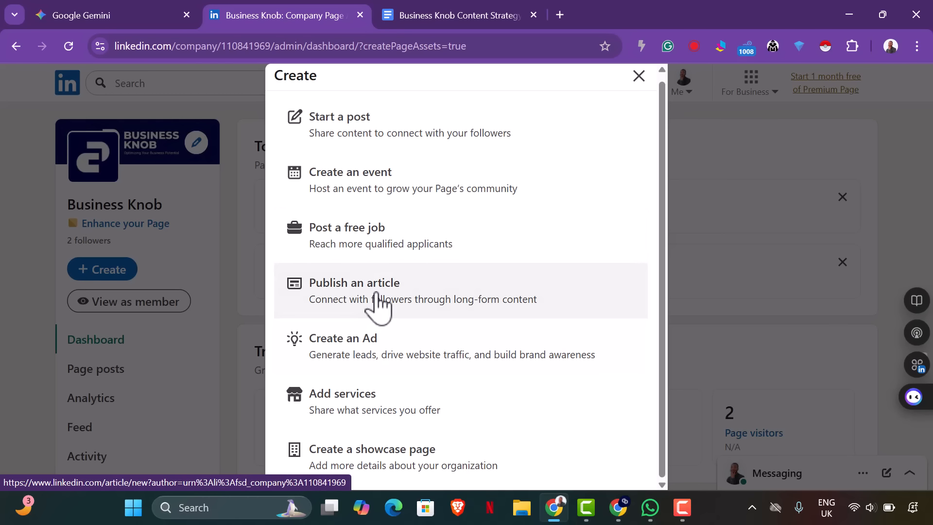
{"action": "left_click", "coordinate": [378, 304]}
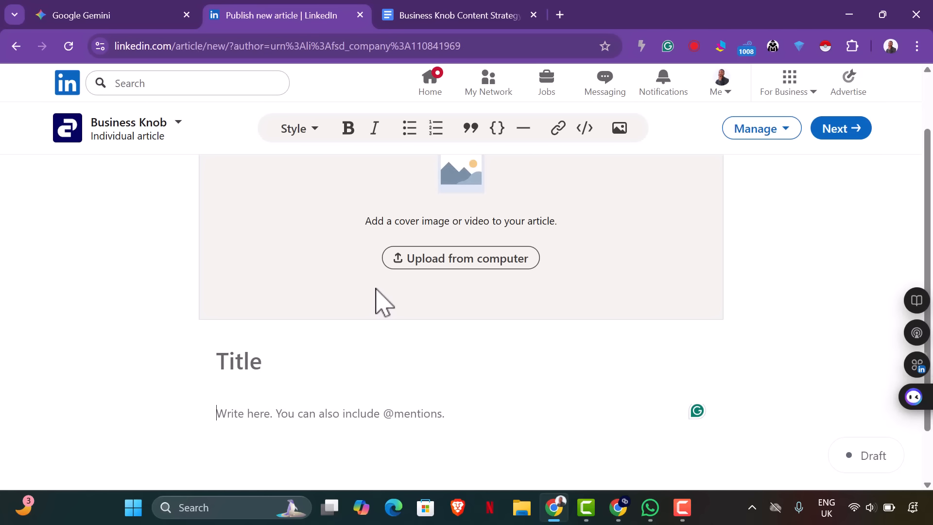
Switch to the Business Knob Content Strategy document and copy Friday's topic "Professional Business Email: Why Gmail Kills Sales"
{"action": "left_click", "coordinate": [110, 22]}
{"action": "left_click", "coordinate": [462, 16]}
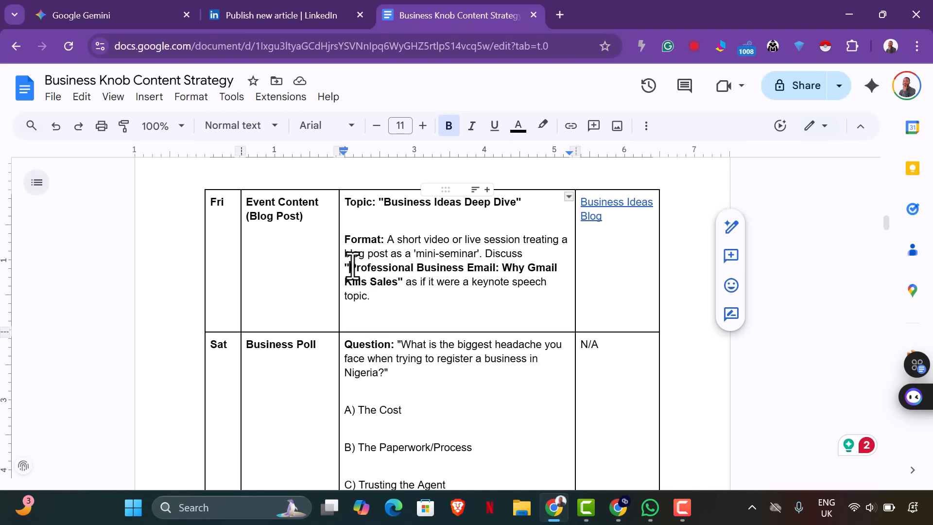
{"action": "left_click_drag", "start_coordinate": [352, 267], "coordinate": [399, 286]}
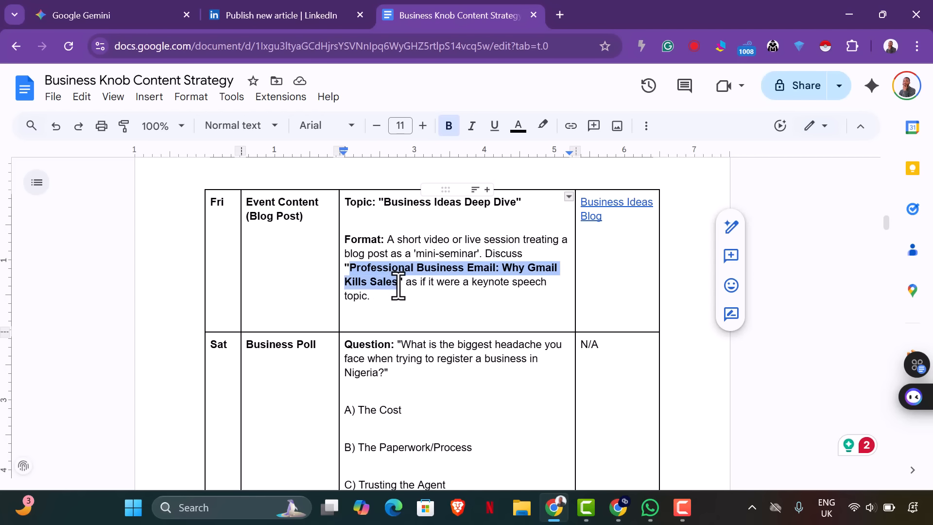
{"action": "right_click", "coordinate": [390, 282]}
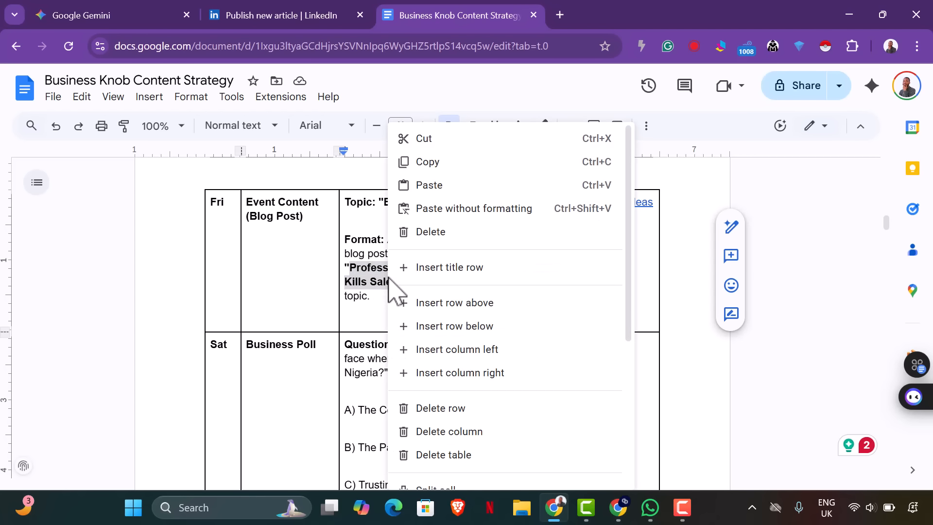
{"action": "left_click", "coordinate": [446, 165]}
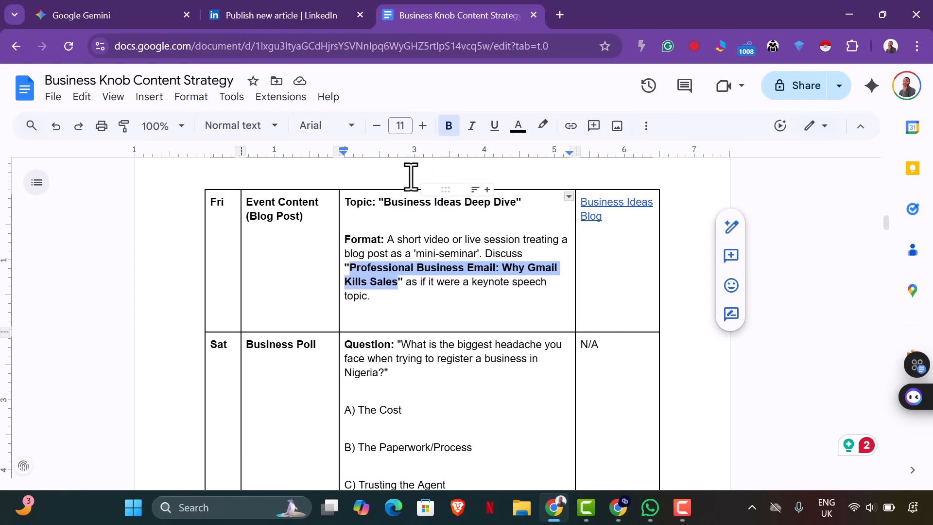
Switch to Gemini and submit the prompt "I want to write a linkedin article about: Professional Business Email: Why Gmail Kills Sales"
{"action": "left_click", "coordinate": [100, 17]}
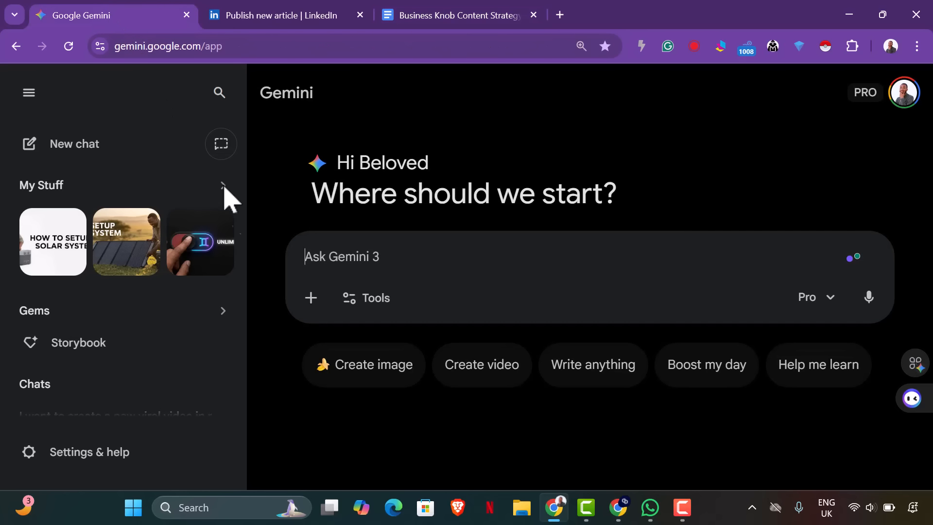
{"action": "left_click", "coordinate": [323, 261]}
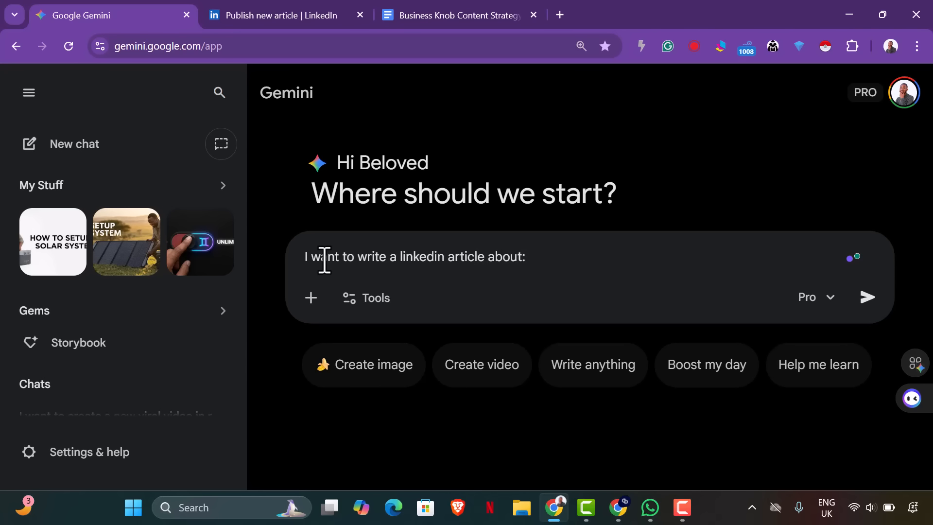
{"action": "key", "text": "ctrl+v"}
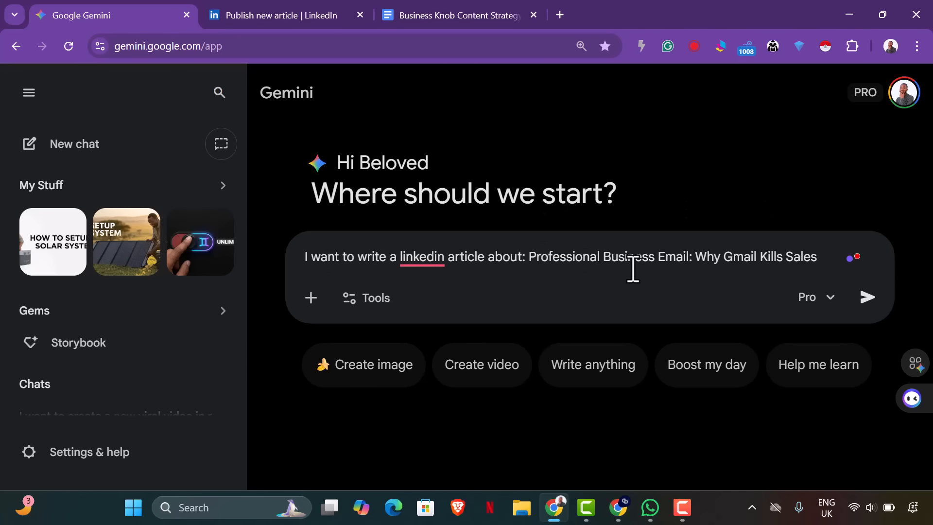
{"action": "left_click", "coordinate": [864, 303]}
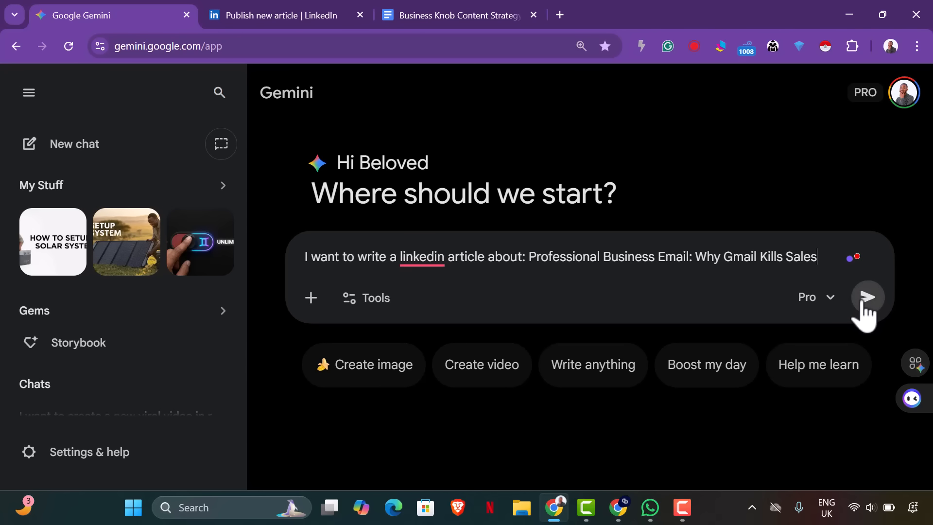
Open Google's ImageFX image generator in a new browser tab
{"action": "left_click", "coordinate": [560, 15]}
{"action": "type", "text": "im"}
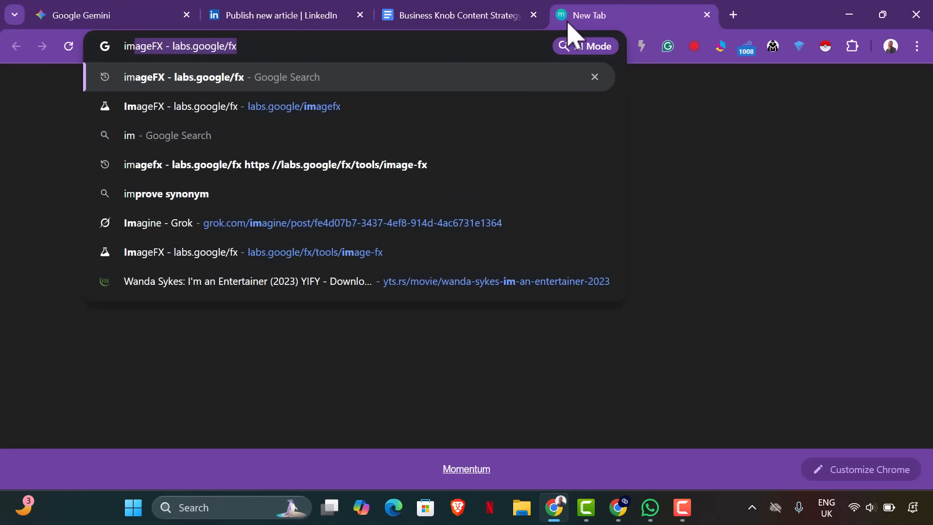
{"action": "type", "text": "age"}
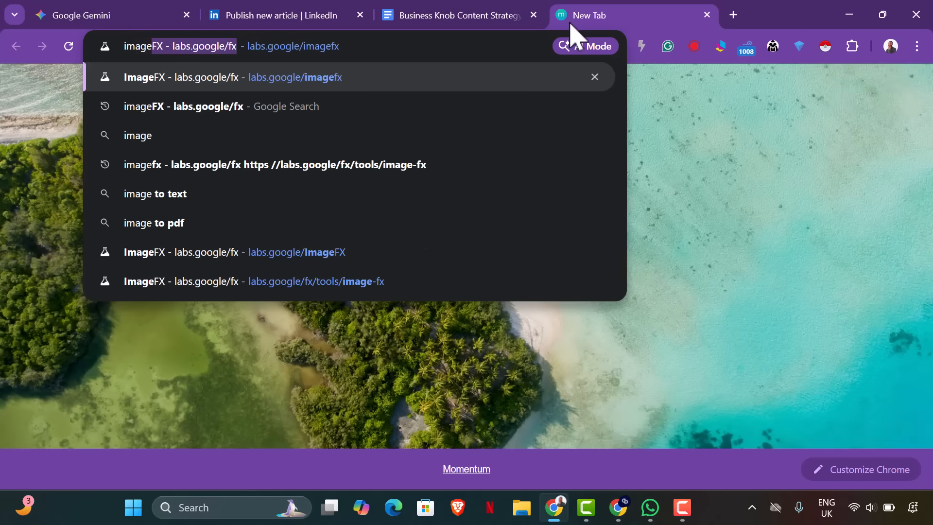
{"action": "key", "text": "Right"}
{"action": "key", "text": "Return"}
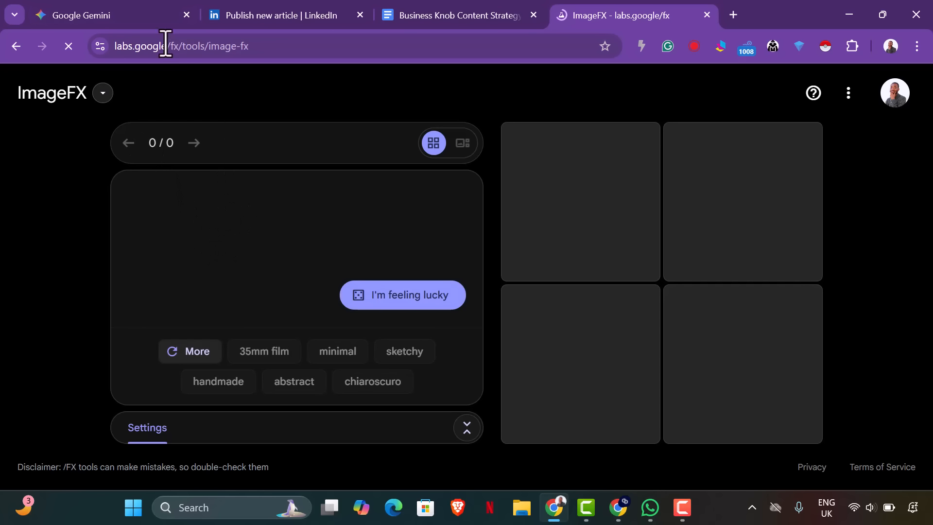
{"action": "left_click", "coordinate": [121, 18]}
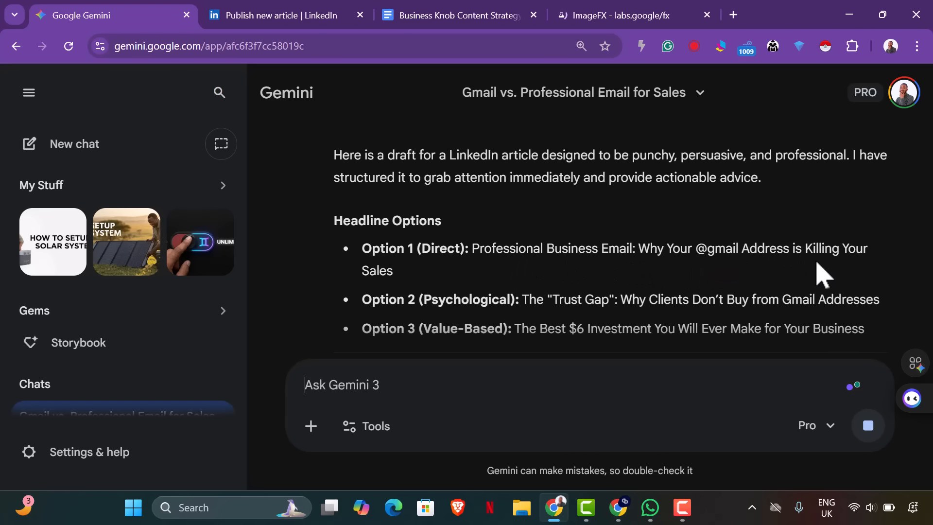
{"action": "scroll", "coordinate": [603, 294], "scroll_direction": "down", "scroll_amount": 1}
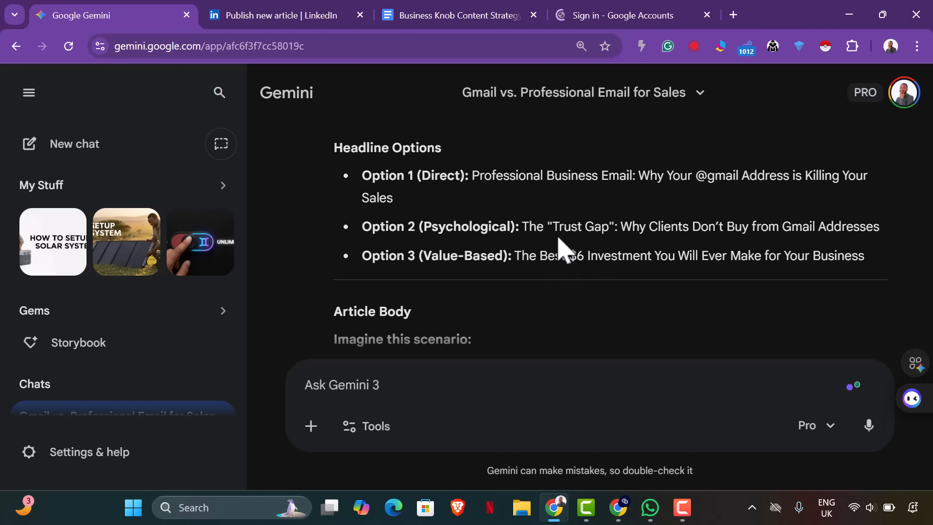
{"action": "left_click_drag", "start_coordinate": [476, 179], "coordinate": [481, 203]}
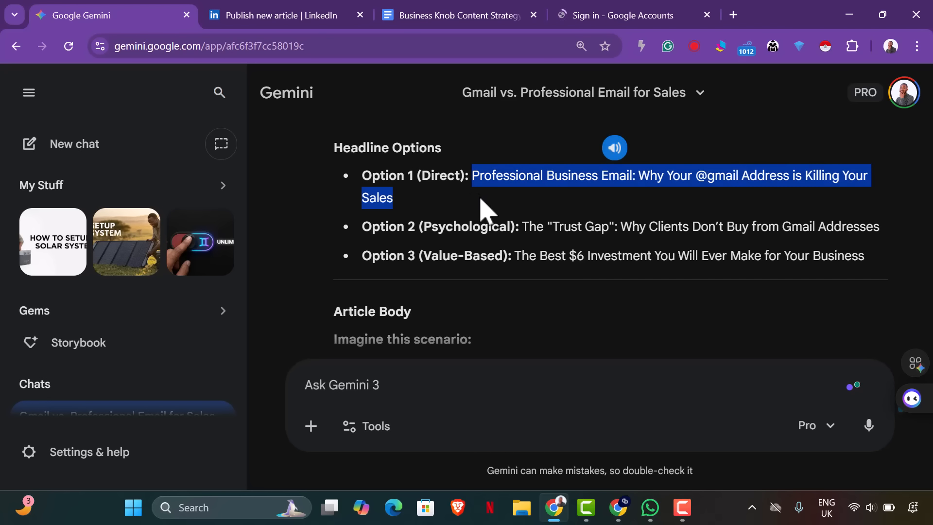
{"action": "right_click", "coordinate": [493, 179]}
{"action": "left_click", "coordinate": [537, 196]}
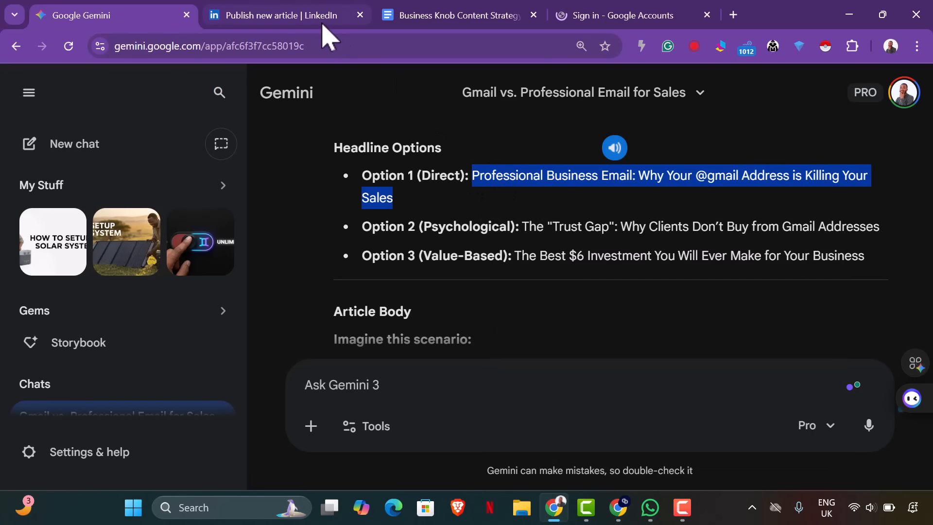
Switch to the LinkedIn article and paste the copied headline as its title, moving on to the body
{"action": "left_click", "coordinate": [323, 21]}
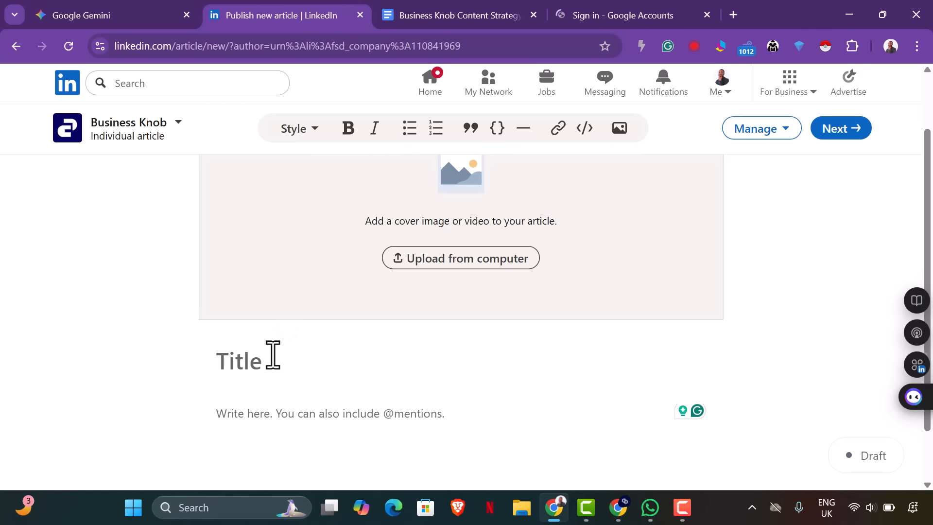
{"action": "left_click", "coordinate": [266, 365]}
{"action": "key", "text": "ctrl+v"}
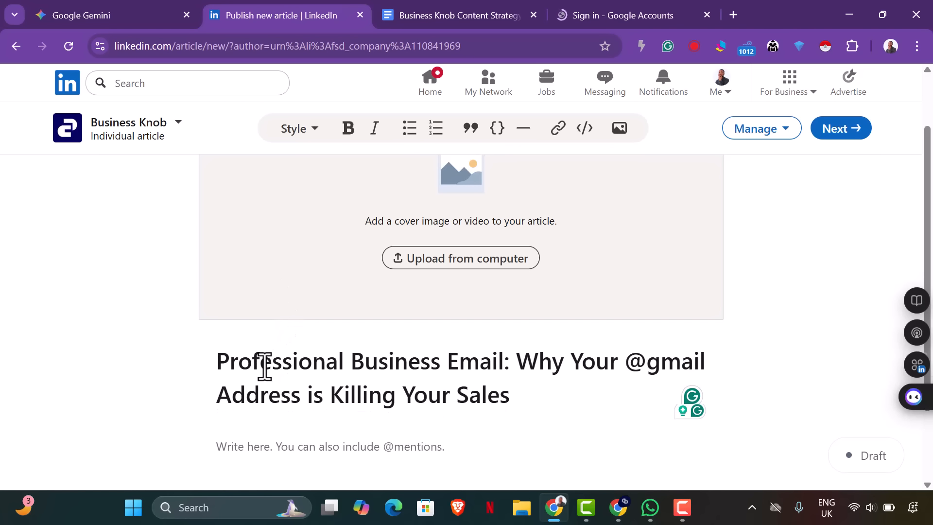
{"action": "key", "text": "Return"}
Go back to Gemini and copy the article body from "You receive a proposal" through the closing "What's your take?" question
{"action": "left_click", "coordinate": [107, 15]}
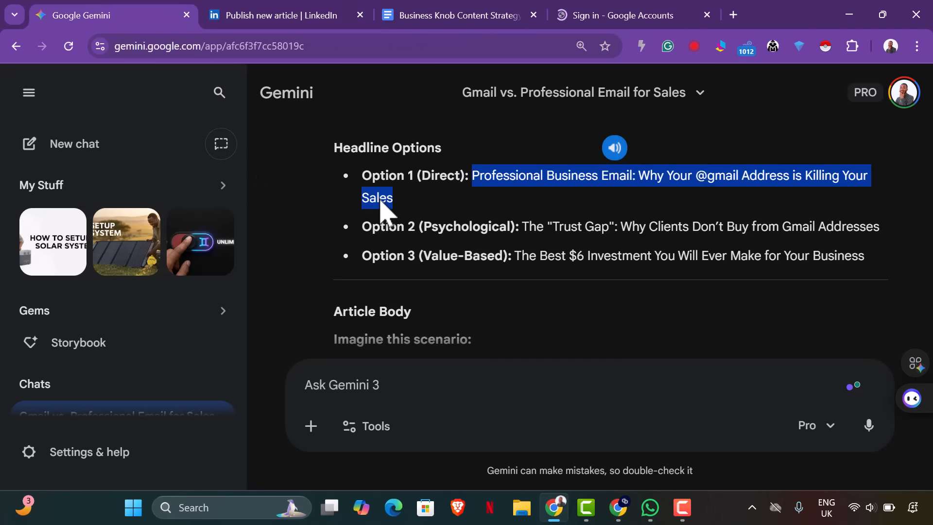
{"action": "scroll", "coordinate": [384, 213], "scroll_direction": "down", "scroll_amount": 3}
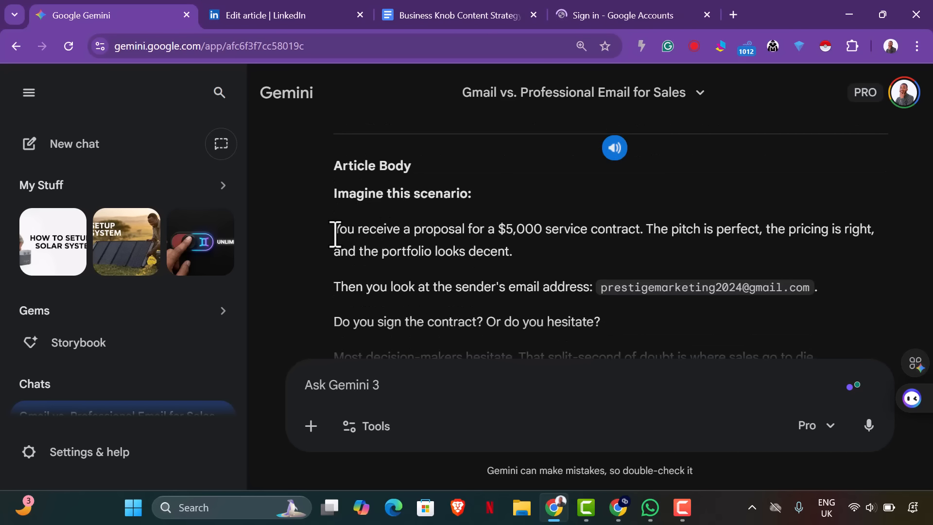
{"action": "scroll", "coordinate": [334, 233], "scroll_direction": "down", "scroll_amount": 2}
{"action": "left_click_drag", "start_coordinate": [342, 176], "coordinate": [705, 188]}
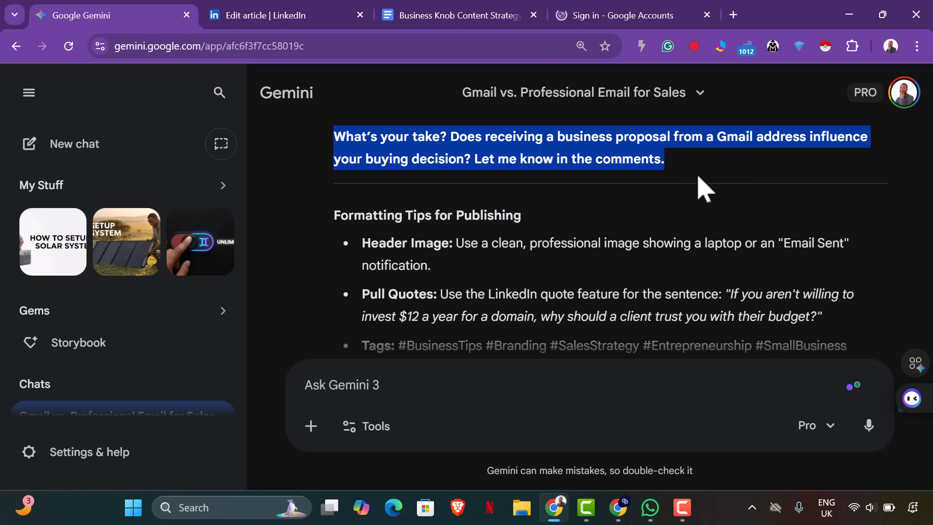
{"action": "right_click", "coordinate": [532, 158]}
{"action": "left_click", "coordinate": [568, 171]}
Switch to the LinkedIn article draft and paste the copied text into its body below the title
{"action": "scroll", "coordinate": [572, 189], "scroll_direction": "down", "scroll_amount": 1}
{"action": "scroll", "coordinate": [417, 209], "scroll_direction": "down", "scroll_amount": 2}
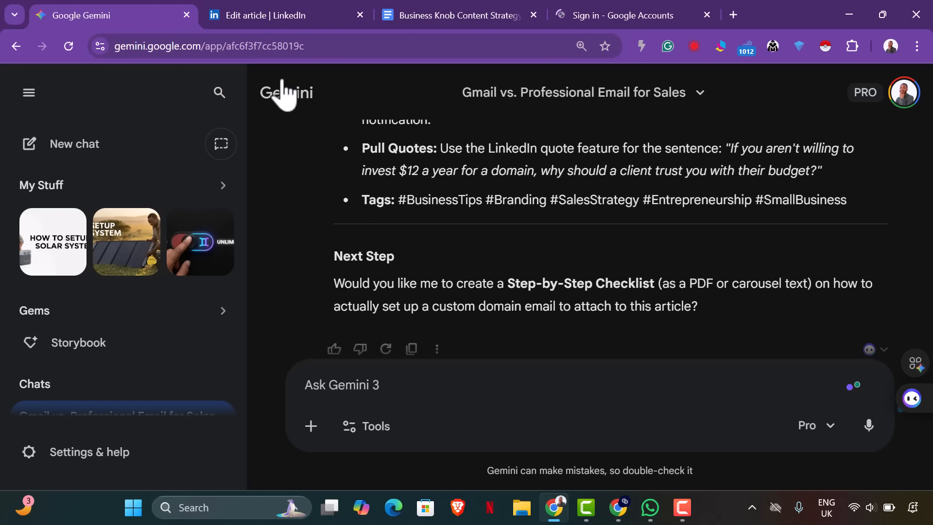
{"action": "left_click", "coordinate": [262, 16]}
{"action": "scroll", "coordinate": [358, 316], "scroll_direction": "down", "scroll_amount": 3}
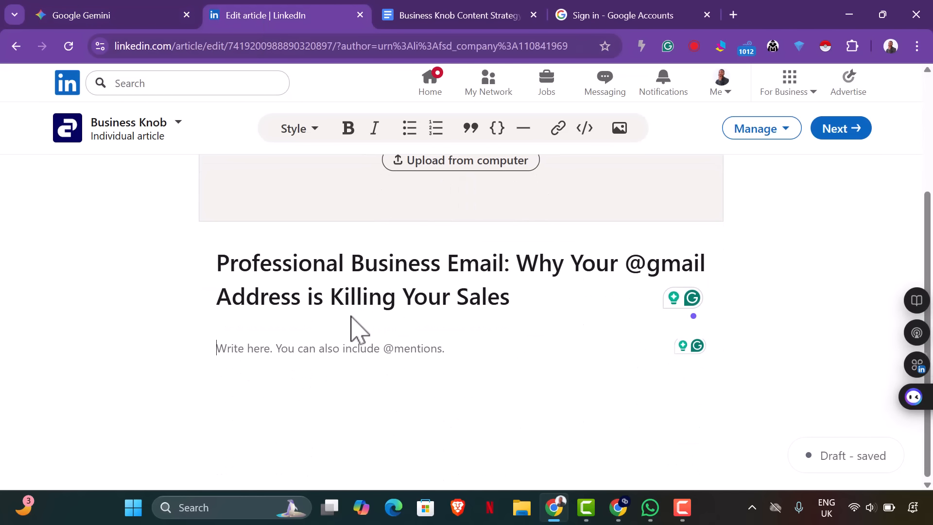
{"action": "key", "text": "ctrl+v"}
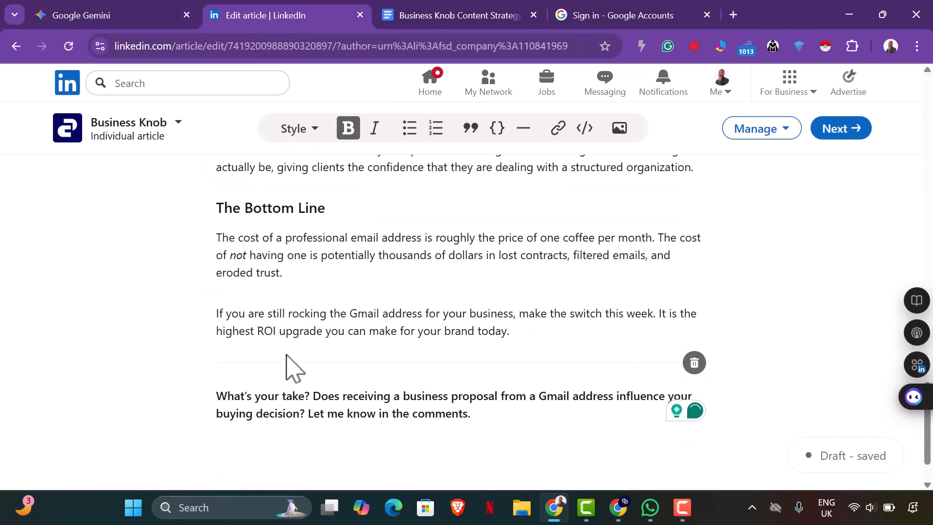
Review the pasted article from its title and introduction through the numbered sections to the closing question
{"action": "scroll", "coordinate": [342, 317], "scroll_direction": "up", "scroll_amount": 10}
{"action": "scroll", "coordinate": [387, 313], "scroll_direction": "up", "scroll_amount": 15}
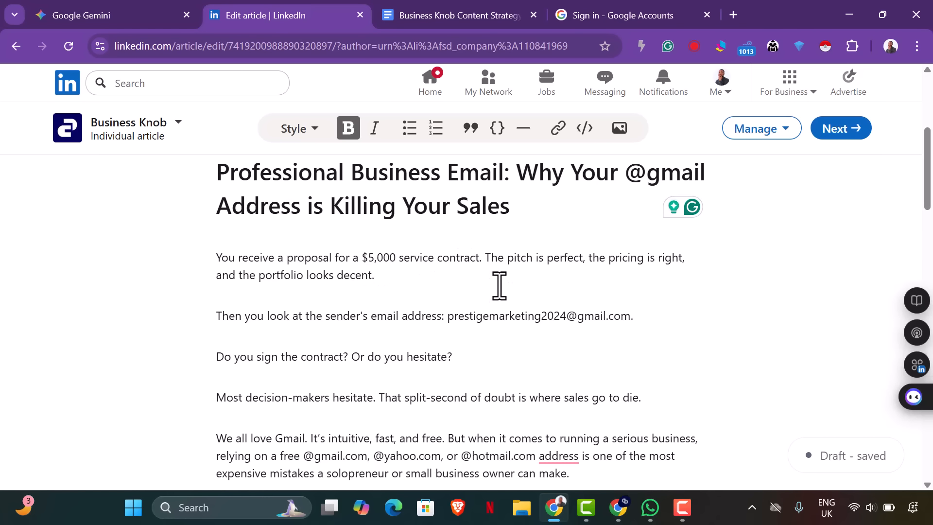
{"action": "scroll", "coordinate": [499, 286], "scroll_direction": "down", "scroll_amount": 1}
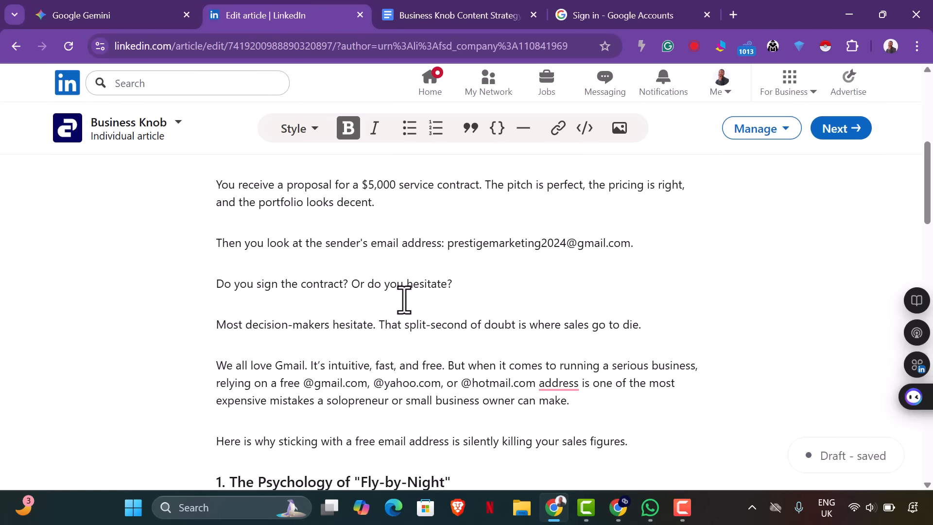
{"action": "scroll", "coordinate": [439, 297], "scroll_direction": "down", "scroll_amount": 1}
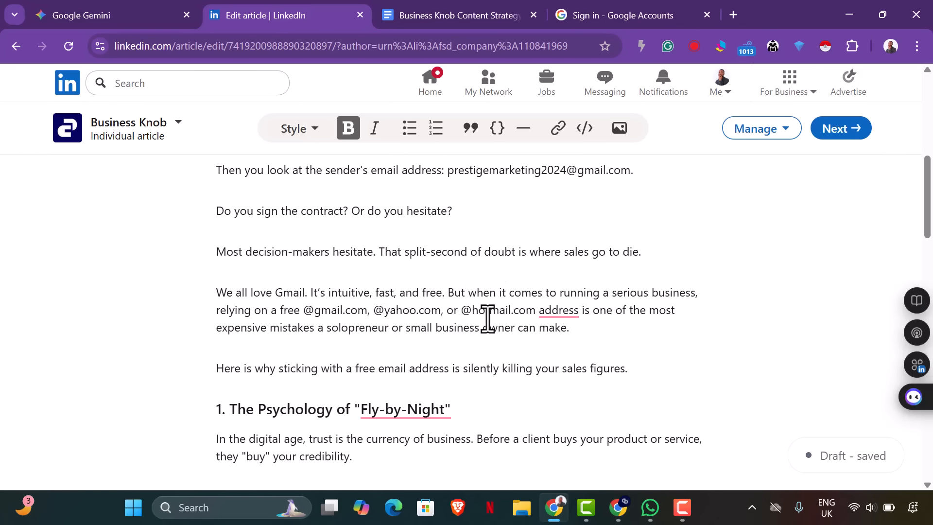
{"action": "mouse_move", "coordinate": [576, 315]}
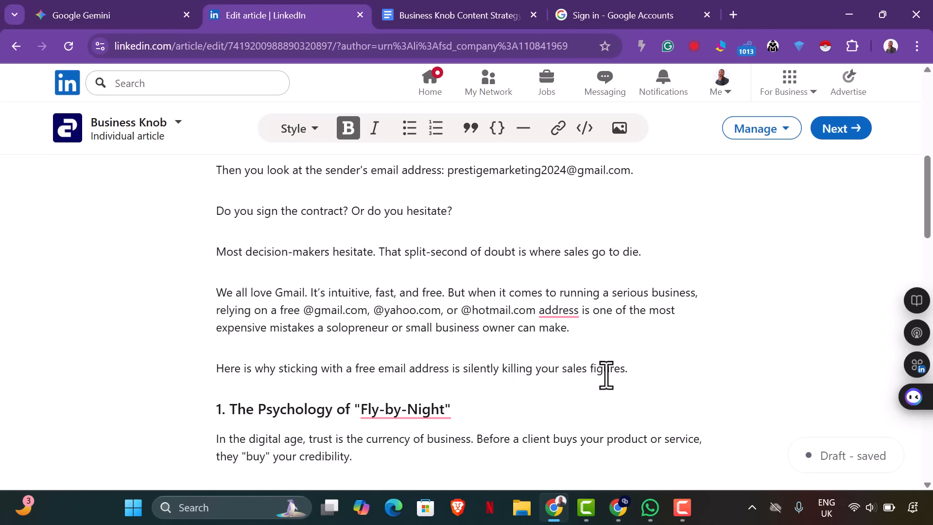
{"action": "scroll", "coordinate": [606, 374], "scroll_direction": "down", "scroll_amount": 3}
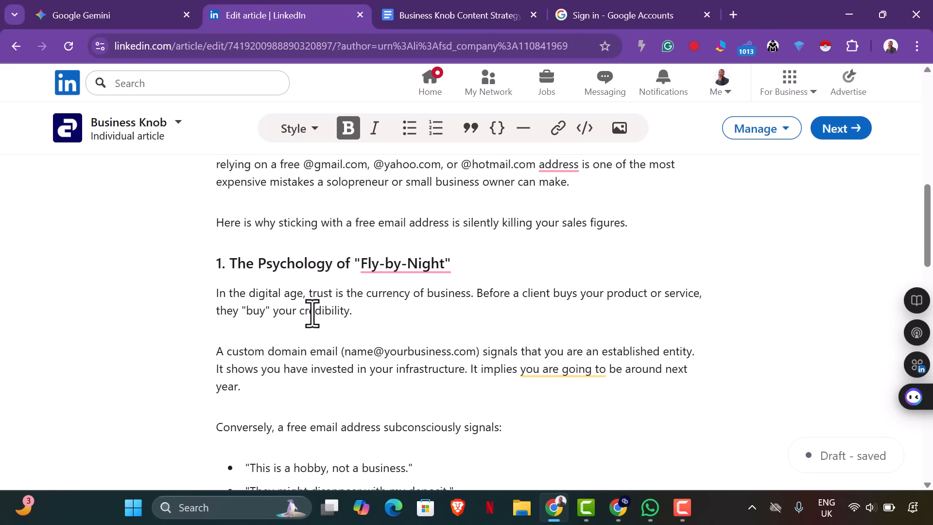
{"action": "scroll", "coordinate": [387, 416], "scroll_direction": "down", "scroll_amount": 5}
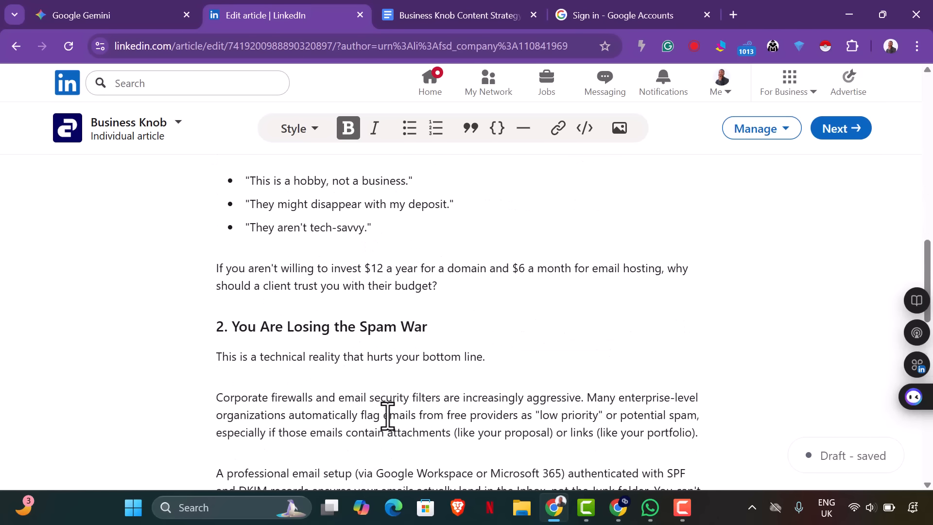
{"action": "scroll", "coordinate": [387, 416], "scroll_direction": "down", "scroll_amount": 15}
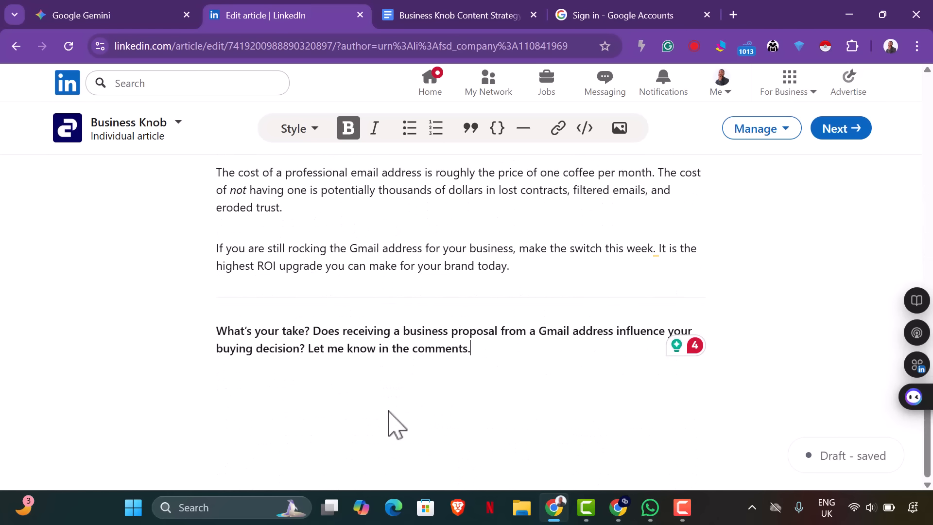
Remove the divider line above the closing "What's your take?" paragraph and leave a blank line in its place
{"action": "left_click", "coordinate": [221, 334]}
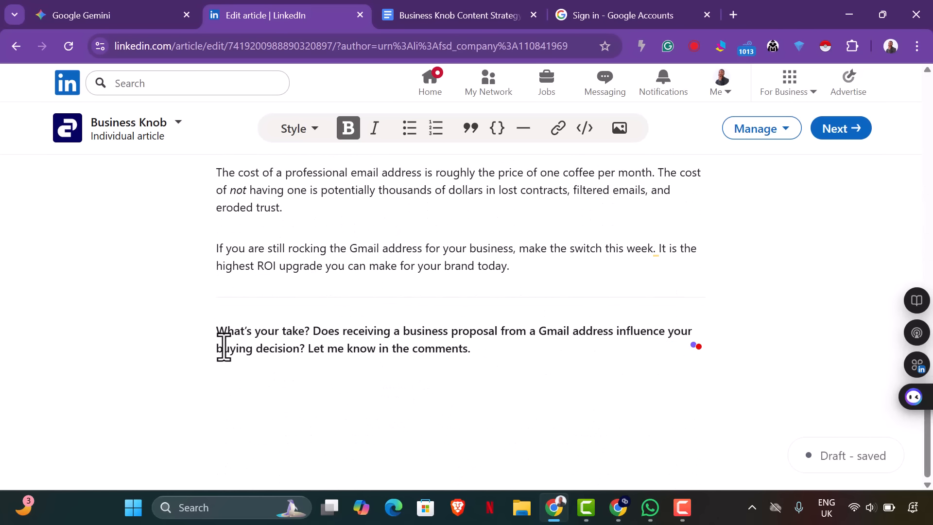
{"action": "key", "text": "BackSpace"}
{"action": "key", "text": "Return"}
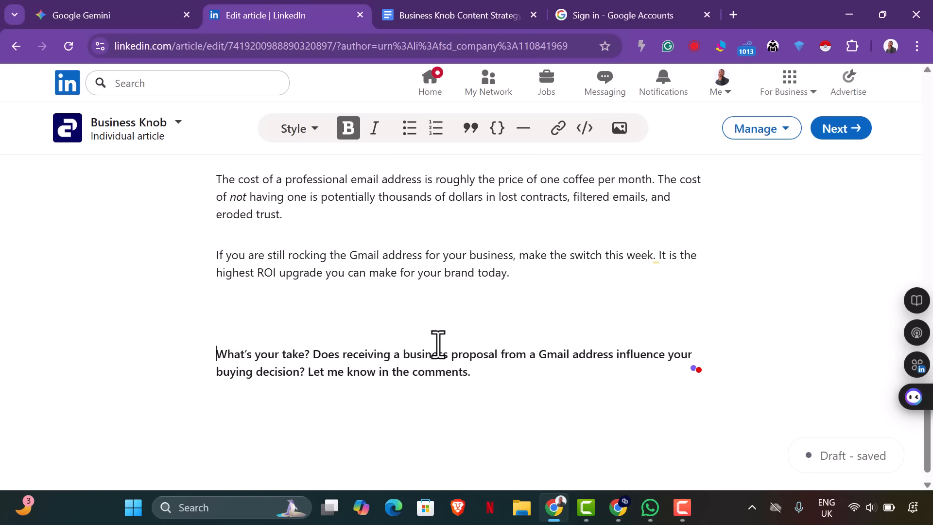
Switch to Gemini and submit the request "Give me an imagefx text prompt for the article cover"
{"action": "scroll", "coordinate": [438, 345], "scroll_direction": "up", "scroll_amount": 20}
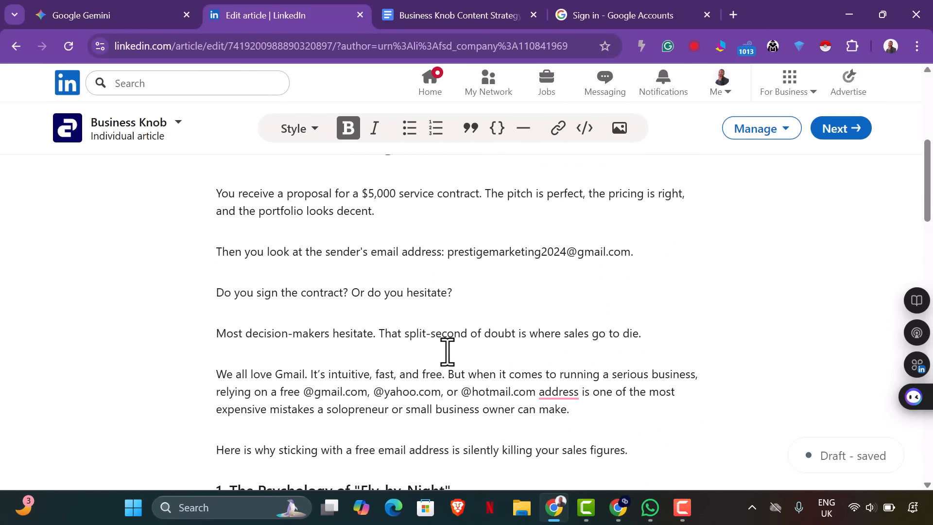
{"action": "scroll", "coordinate": [447, 351], "scroll_direction": "up", "scroll_amount": 5}
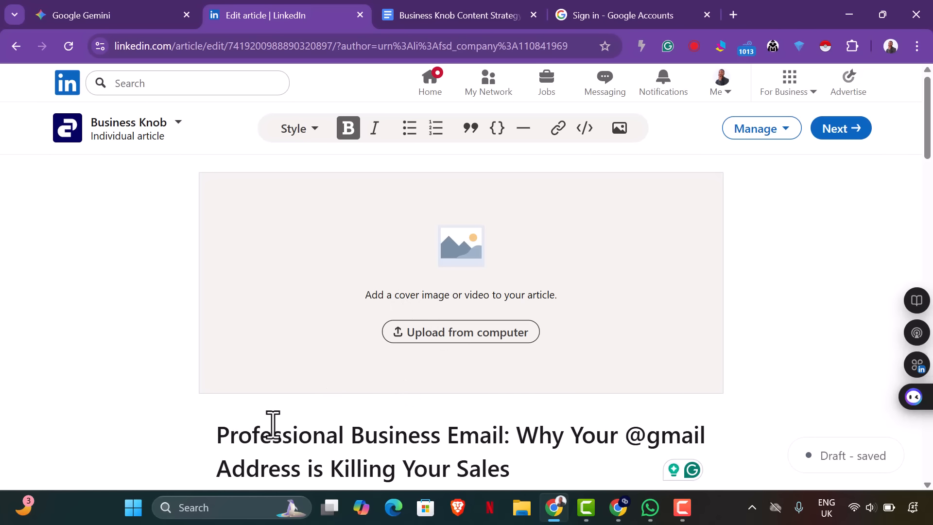
{"action": "left_click", "coordinate": [119, 14]}
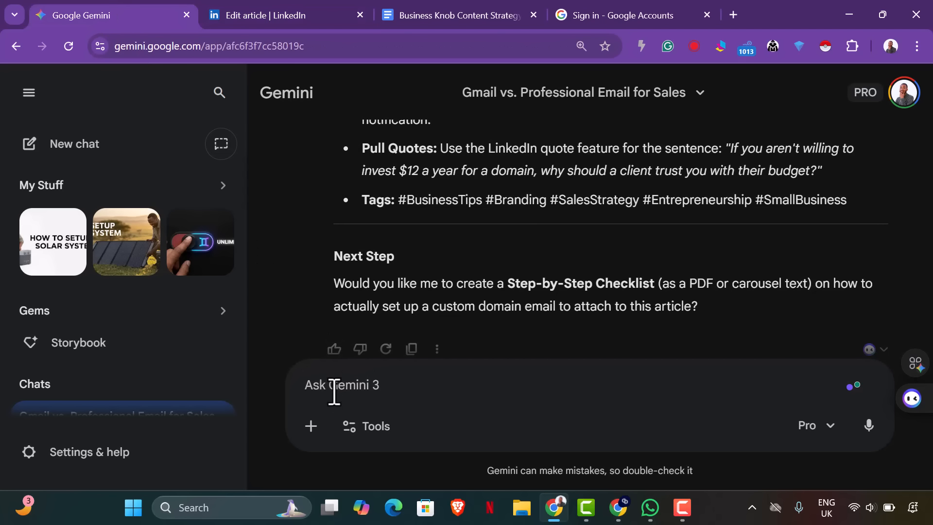
{"action": "type", "text": "G"}
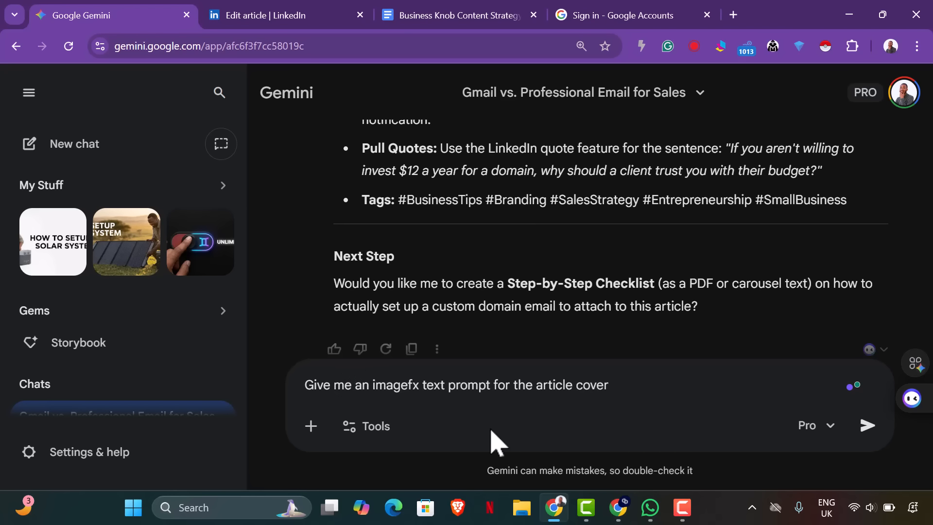
{"action": "left_click", "coordinate": [868, 426]}
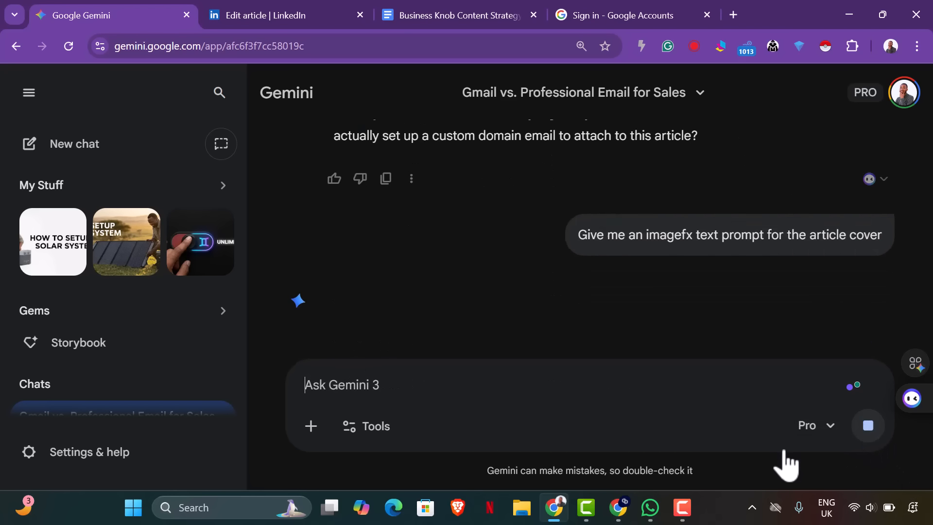
Switch to the Google sign-in page and sign in to ImageFX with the first listed account
{"action": "left_click", "coordinate": [603, 20]}
{"action": "left_click", "coordinate": [544, 217]}
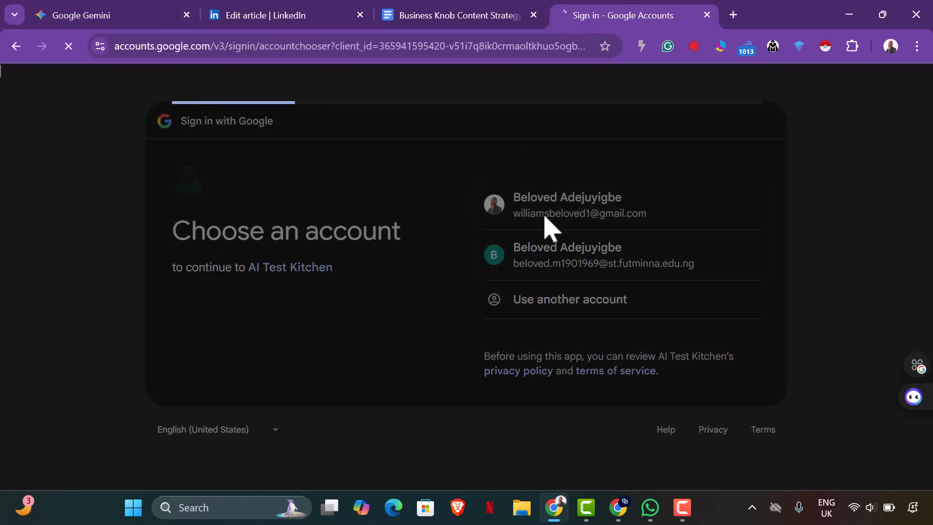
{"action": "left_click", "coordinate": [117, 17]}
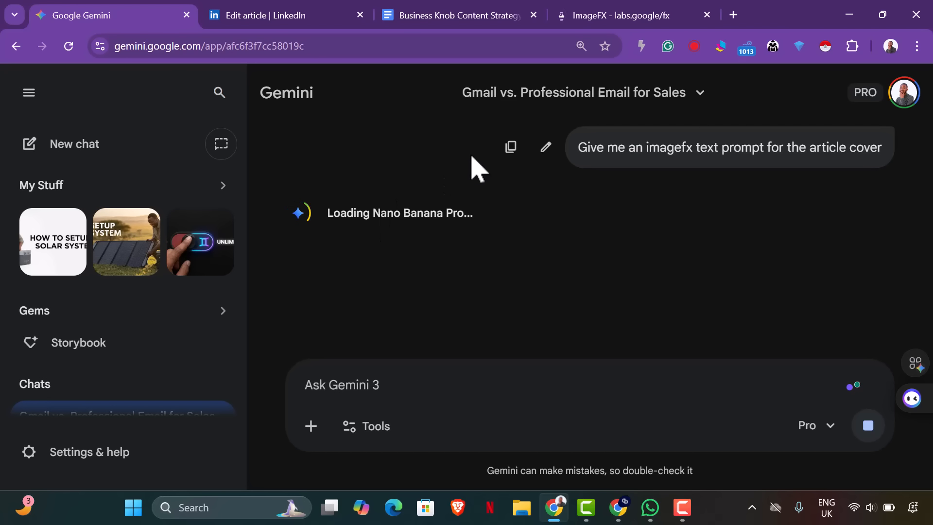
{"action": "left_click", "coordinate": [615, 19]}
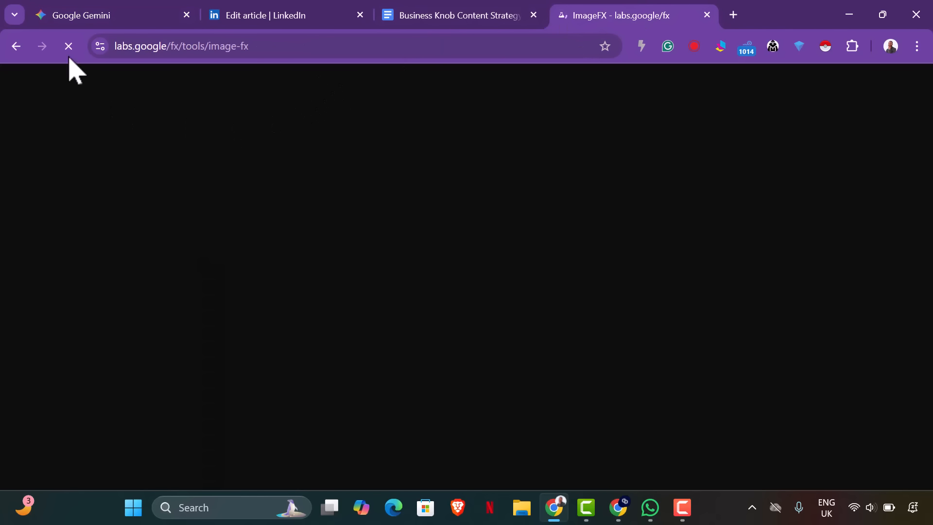
Go back to Gemini and copy the full ImageFX prompt of Option 1, the cinematic "Moment of Doubt"
{"action": "left_click", "coordinate": [86, 25]}
{"action": "scroll", "coordinate": [436, 247], "scroll_direction": "down", "scroll_amount": 5}
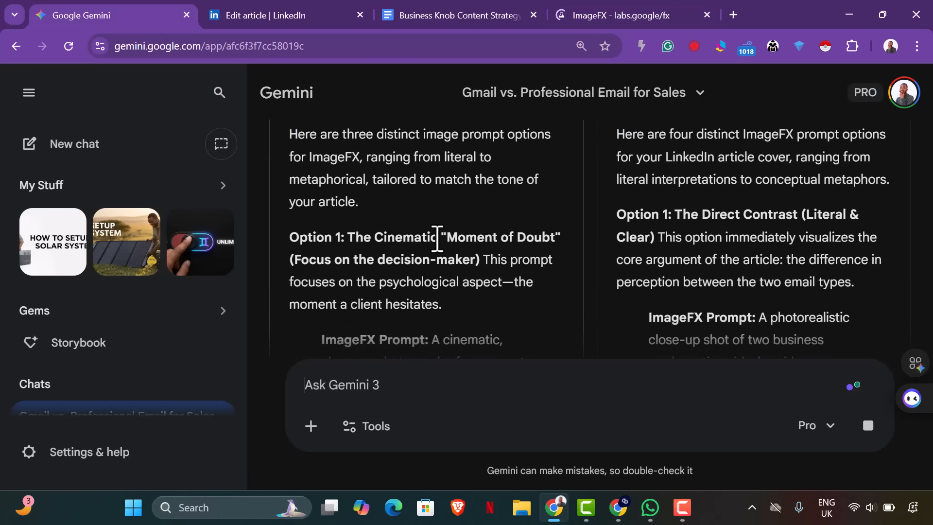
{"action": "scroll", "coordinate": [438, 238], "scroll_direction": "down", "scroll_amount": 3}
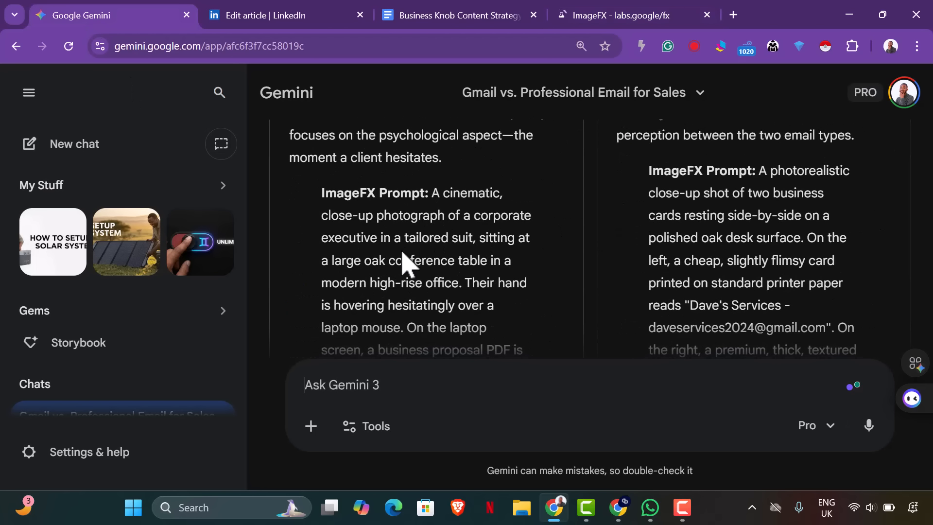
{"action": "scroll", "coordinate": [410, 264], "scroll_direction": "down", "scroll_amount": 2}
{"action": "left_click_drag", "start_coordinate": [436, 129], "coordinate": [469, 285]}
{"action": "right_click", "coordinate": [432, 168]}
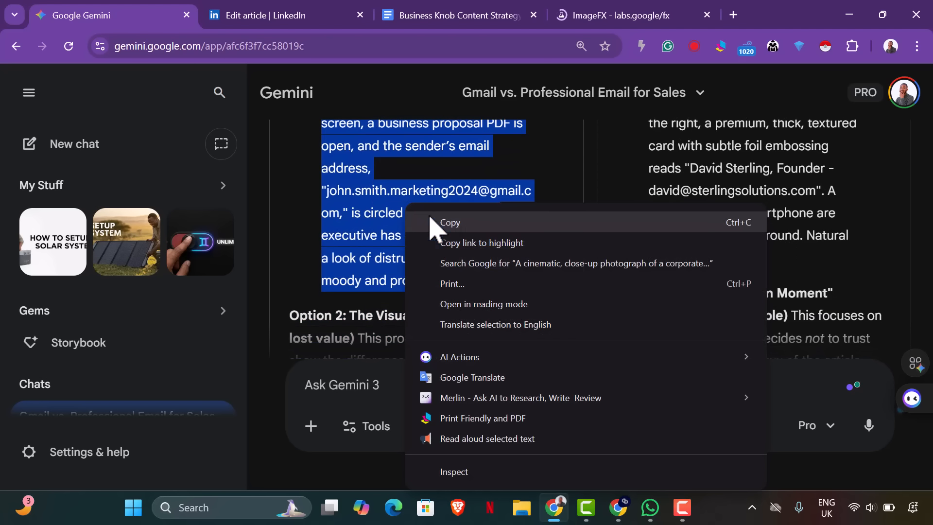
{"action": "left_click", "coordinate": [440, 171]}
Switch to ImageFX, paste the copied "Moment of Doubt" prompt and generate images from it
{"action": "left_click", "coordinate": [613, 14]}
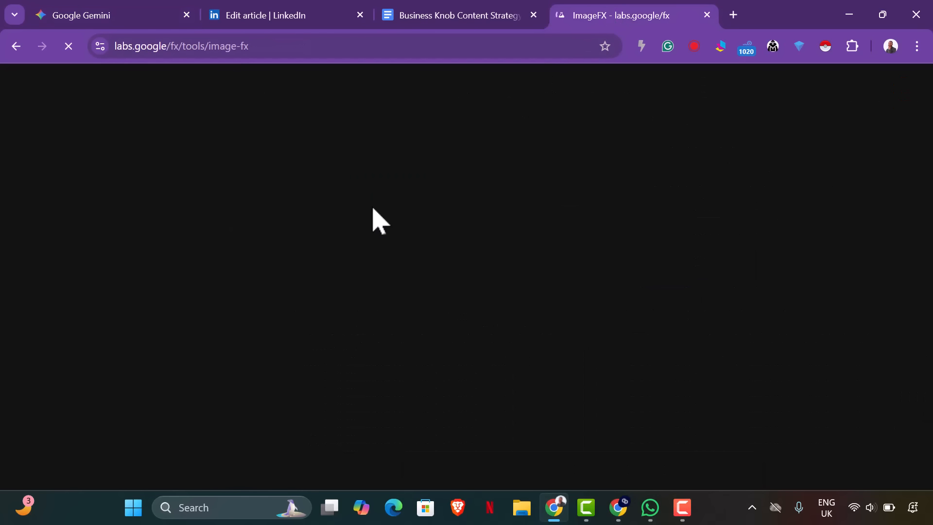
{"action": "left_click", "coordinate": [229, 227]}
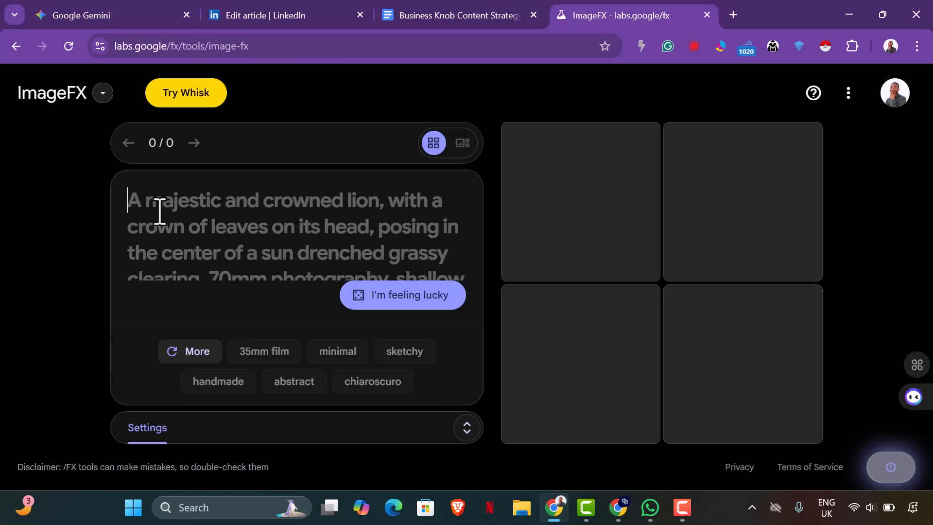
{"action": "key", "text": "ctrl+v"}
{"action": "left_click", "coordinate": [450, 304]}
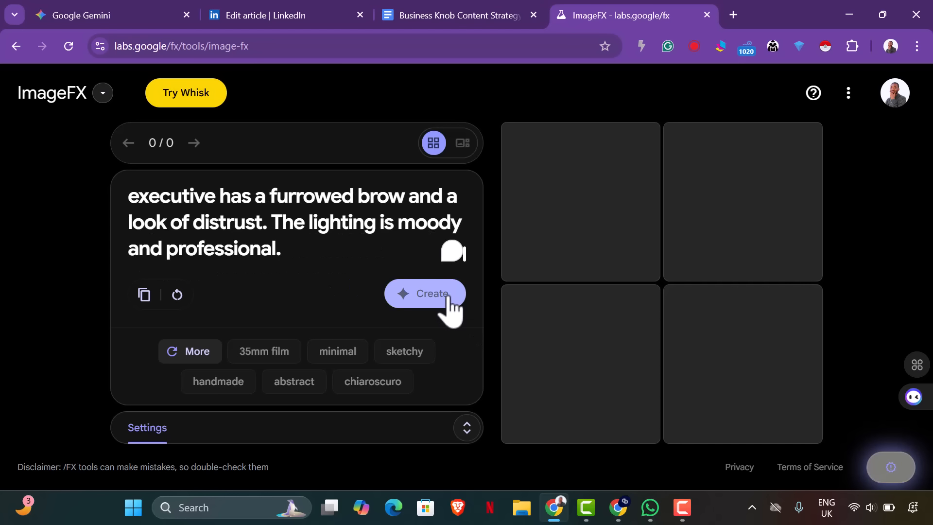
Return to Gemini and copy the full ImageFX prompt of Option 2, "The Visual Metaphor", through "The lighting is cold and blue."
{"action": "left_click", "coordinate": [111, 18]}
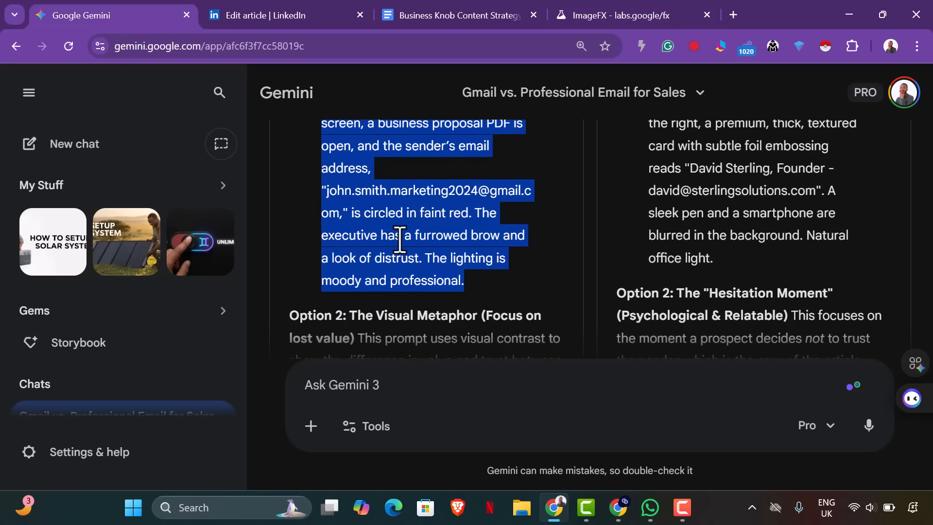
{"action": "scroll", "coordinate": [410, 249], "scroll_direction": "down", "scroll_amount": 6}
{"action": "scroll", "coordinate": [381, 192], "scroll_direction": "down", "scroll_amount": 1}
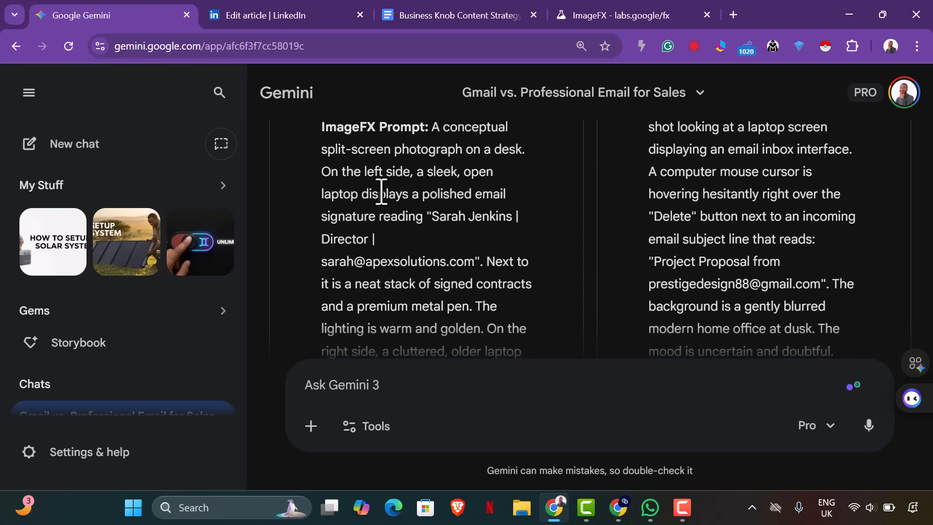
{"action": "left_click_drag", "start_coordinate": [432, 127], "coordinate": [467, 281]}
{"action": "left_click_drag", "start_coordinate": [467, 329], "coordinate": [469, 352]}
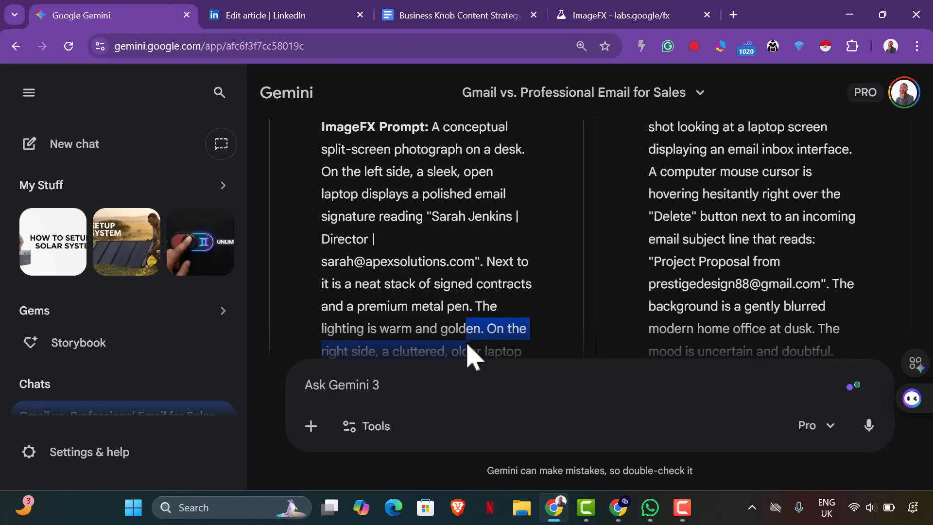
{"action": "right_click", "coordinate": [469, 353]}
{"action": "left_click", "coordinate": [431, 129]}
{"action": "left_click_drag", "start_coordinate": [431, 129], "coordinate": [551, 160]}
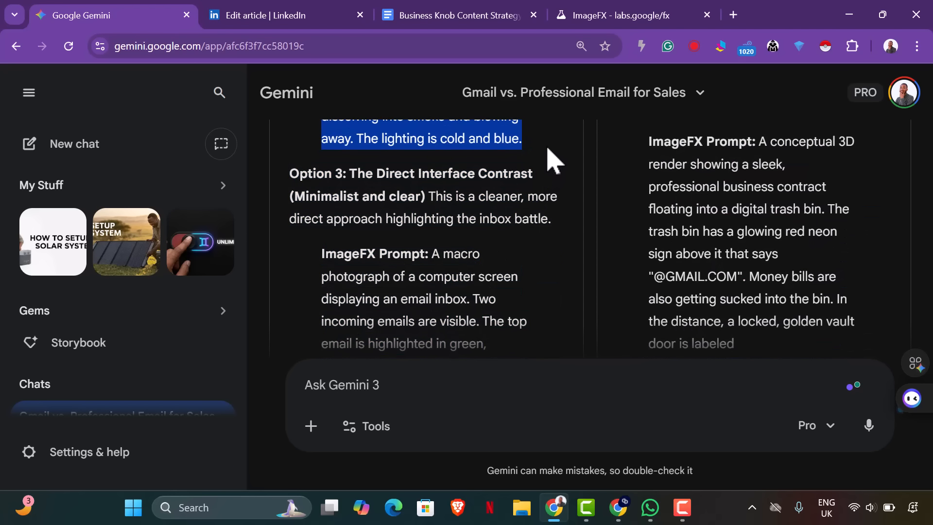
{"action": "right_click", "coordinate": [413, 141]}
{"action": "left_click", "coordinate": [454, 159]}
Switch to ImageFX, replace the whole prompt with the copied "Visual Metaphor" text and generate images
{"action": "left_click", "coordinate": [605, 20]}
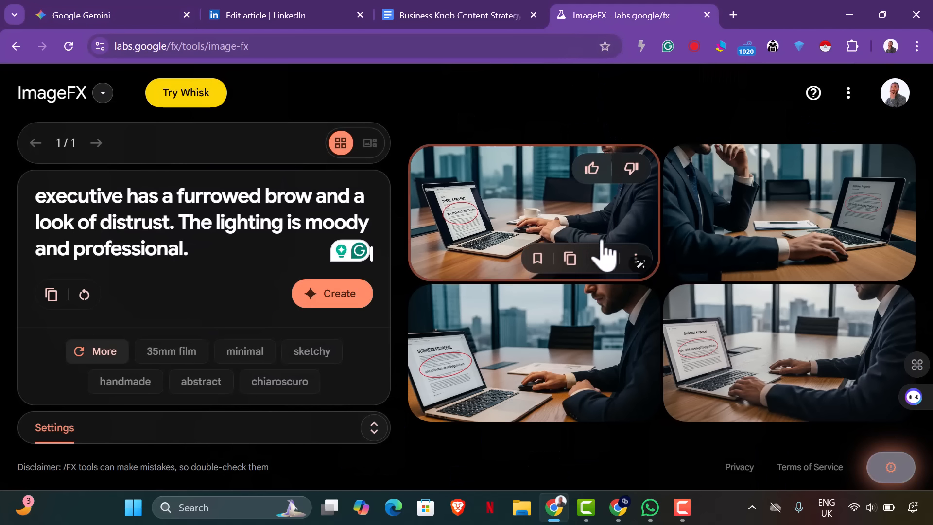
{"action": "key", "text": "ctrl+a"}
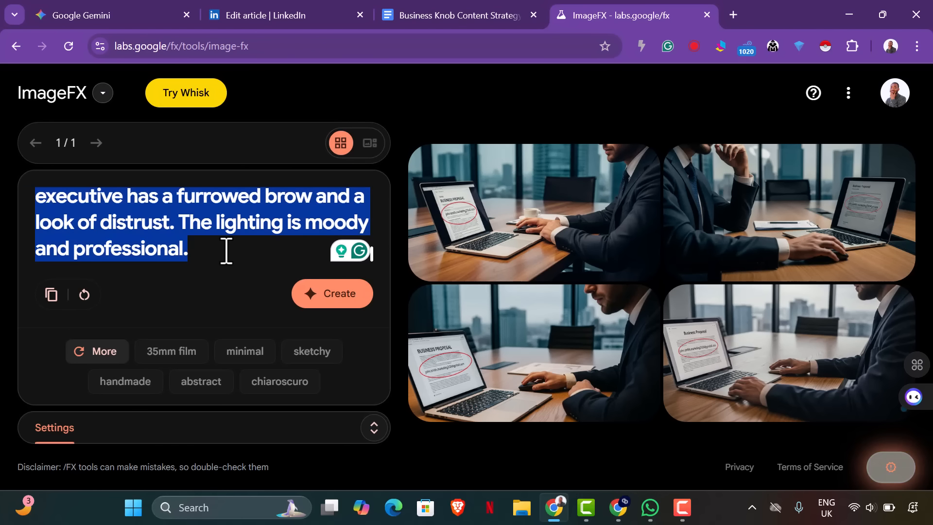
{"action": "key", "text": "ctrl+v"}
{"action": "left_click", "coordinate": [335, 302]}
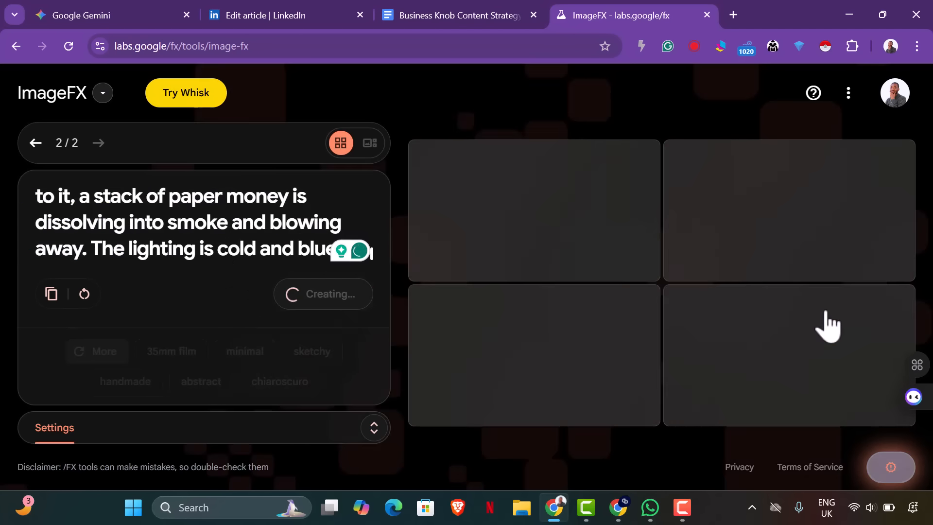
Return to Gemini and copy the full ImageFX prompt of Option 3, "The Direct Interface Contrast"
{"action": "left_click", "coordinate": [126, 15]}
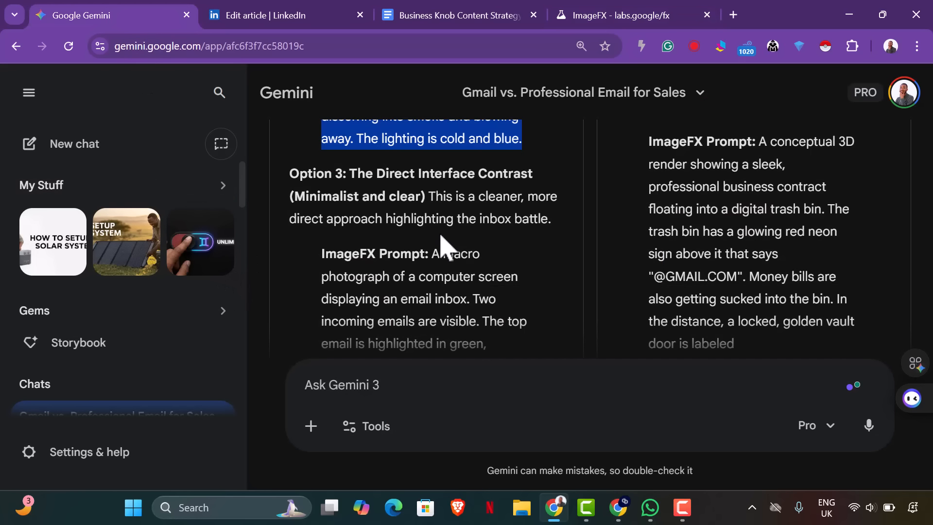
{"action": "scroll", "coordinate": [432, 219], "scroll_direction": "down", "scroll_amount": 2}
{"action": "left_click_drag", "start_coordinate": [434, 180], "coordinate": [467, 315]}
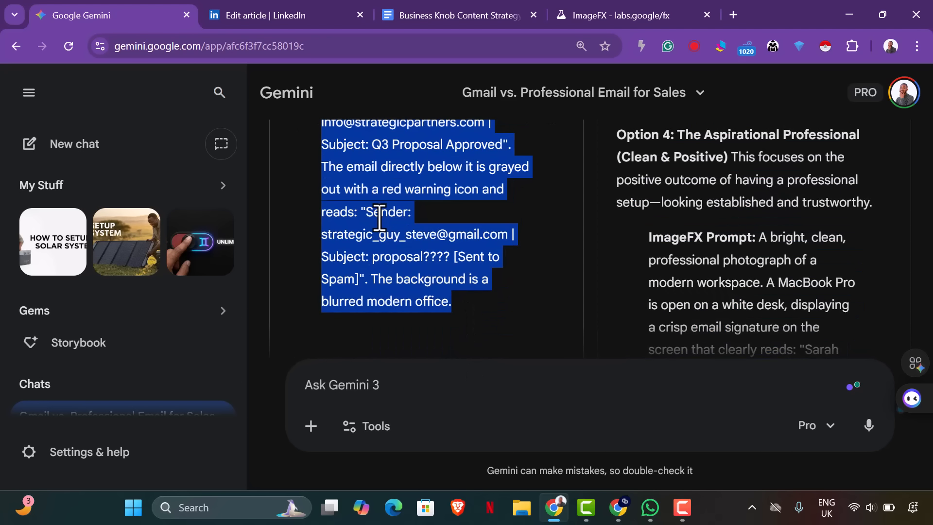
{"action": "right_click", "coordinate": [407, 213]}
{"action": "left_click", "coordinate": [427, 218]}
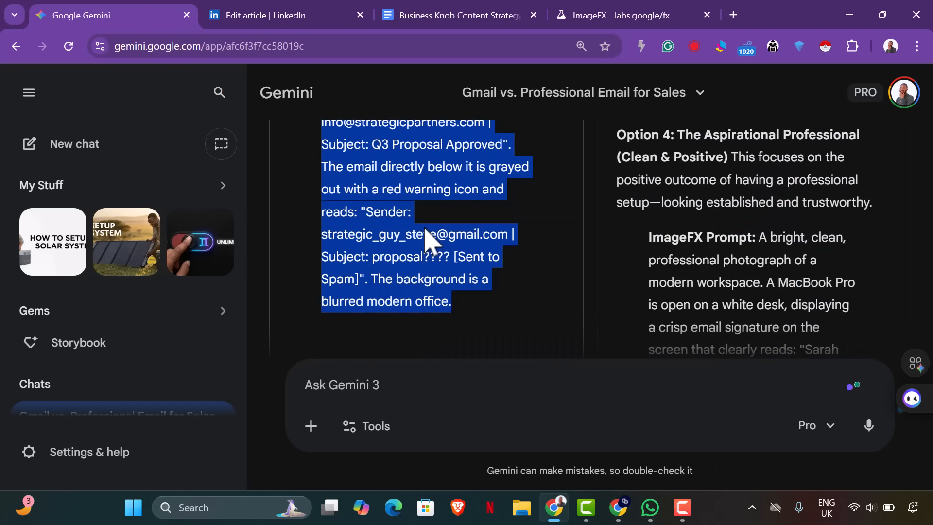
Switch to ImageFX, look over the split-screen images, replace the prompt with the copied "Direct Interface Contrast" text and generate new ones
{"action": "left_click", "coordinate": [603, 19]}
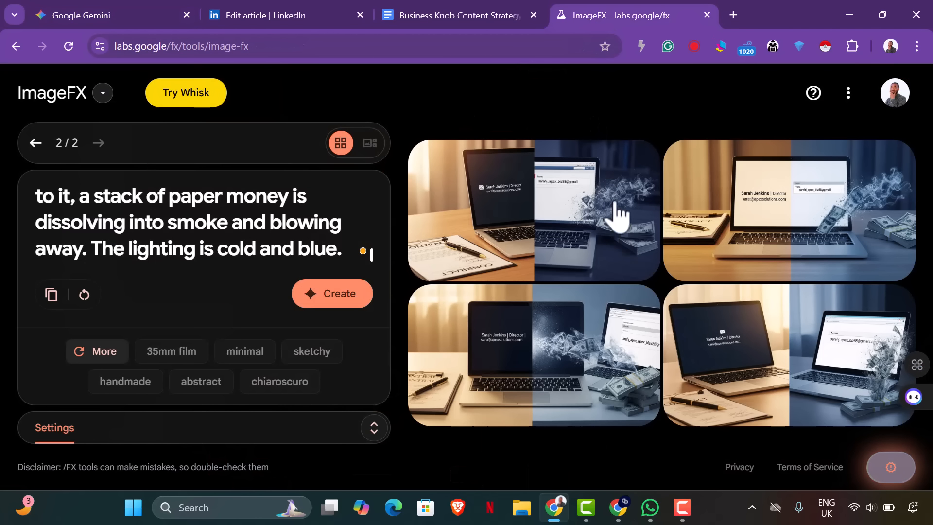
{"action": "mouse_move", "coordinate": [660, 266]}
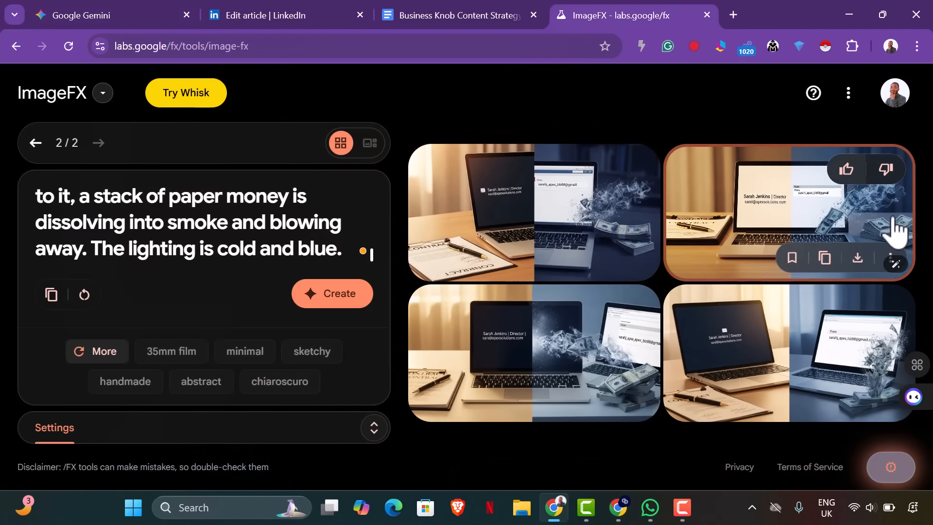
{"action": "mouse_move", "coordinate": [650, 364]}
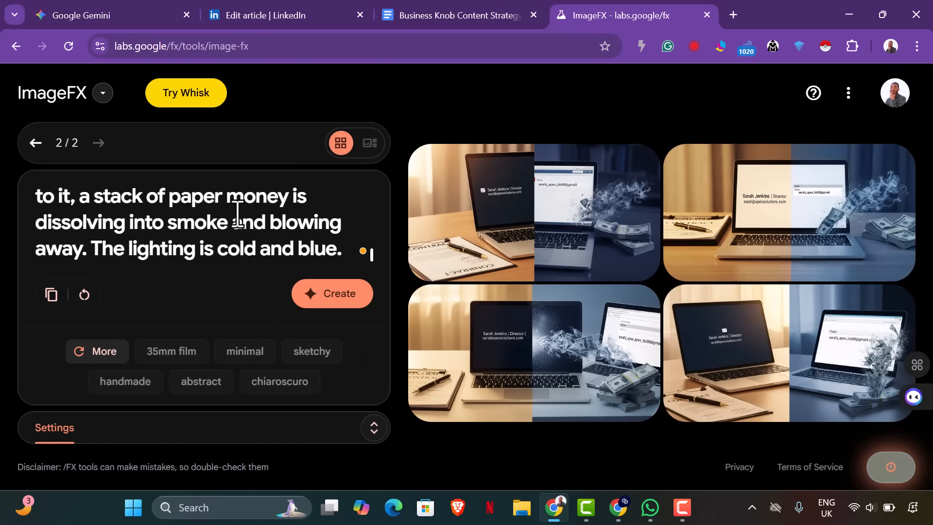
{"action": "key", "text": "ctrl+a"}
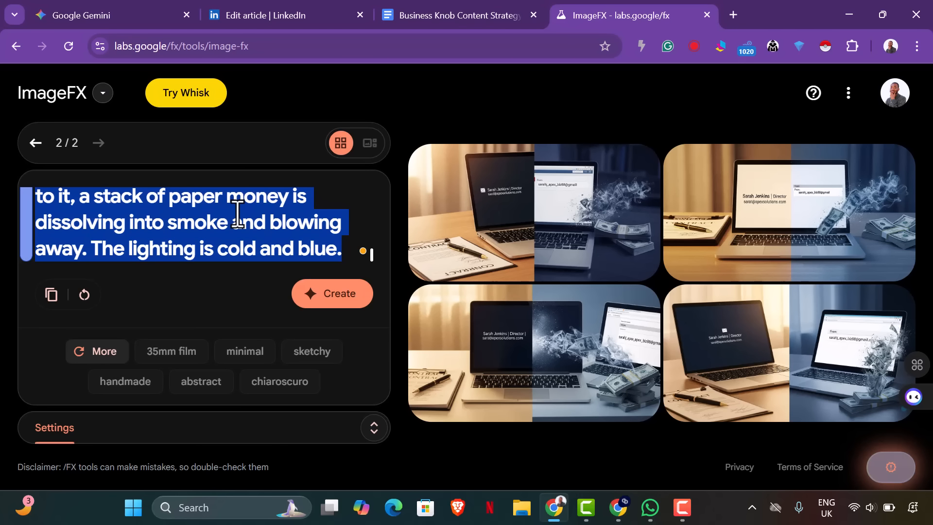
{"action": "key", "text": "ctrl+v"}
{"action": "left_click", "coordinate": [355, 297]}
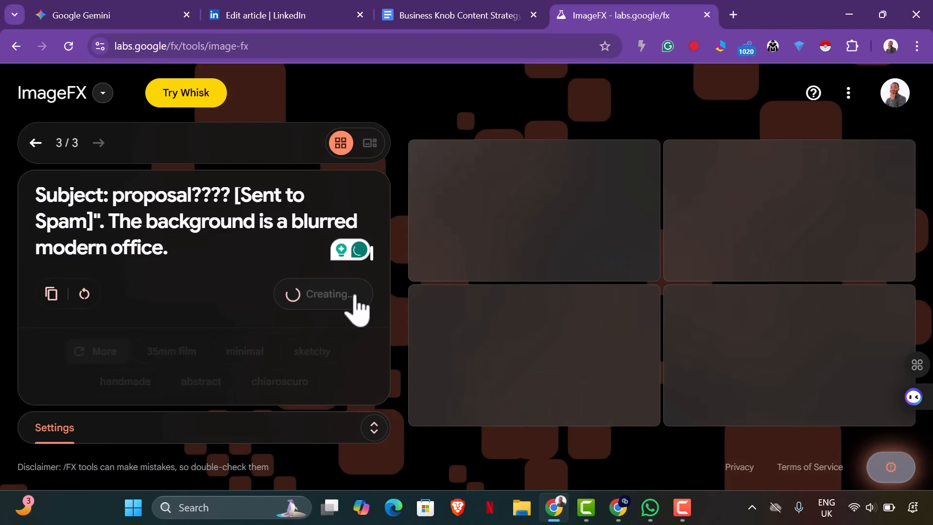
Return to Gemini and copy the second response's first ImageFX prompt about two business cards, through "Natural office light."
{"action": "left_click", "coordinate": [92, 18]}
{"action": "scroll", "coordinate": [645, 298], "scroll_direction": "up", "scroll_amount": 10}
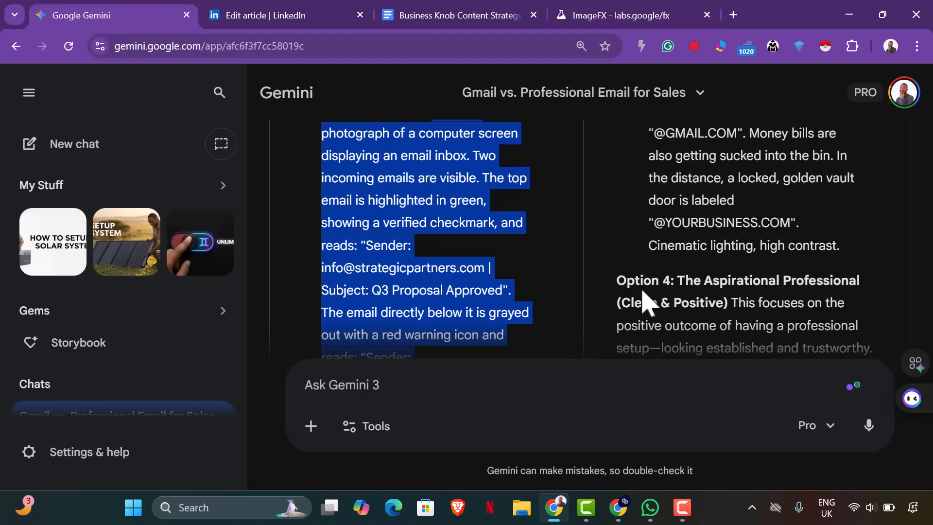
{"action": "scroll", "coordinate": [642, 286], "scroll_direction": "up", "scroll_amount": 10}
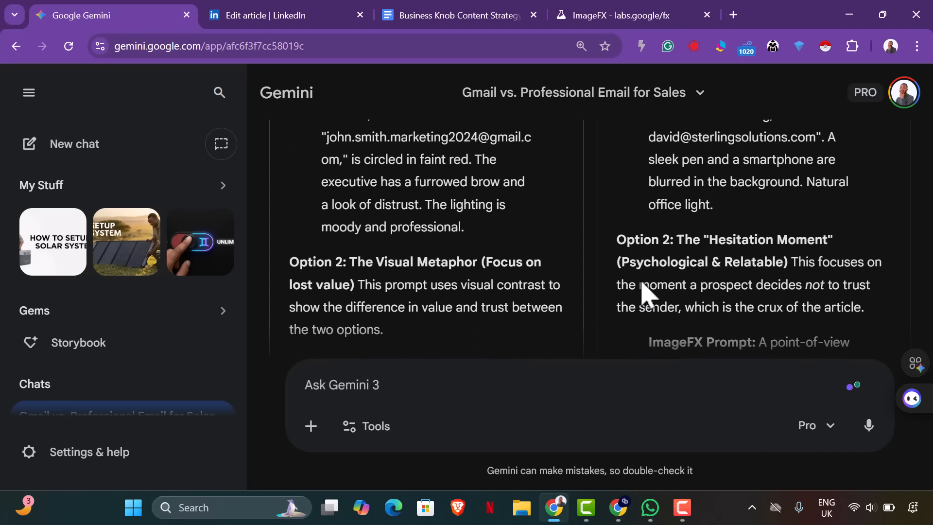
{"action": "scroll", "coordinate": [643, 292], "scroll_direction": "down", "scroll_amount": 4}
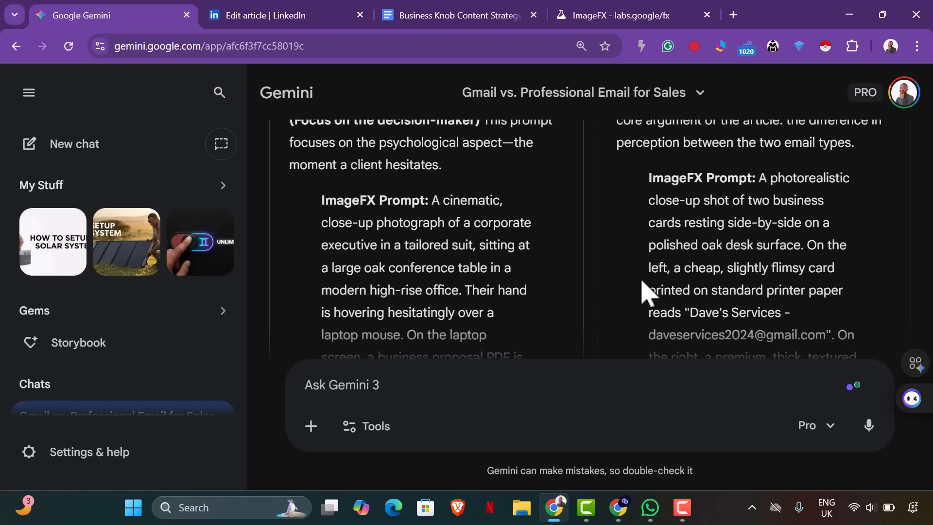
{"action": "scroll", "coordinate": [724, 190], "scroll_direction": "up", "scroll_amount": 2}
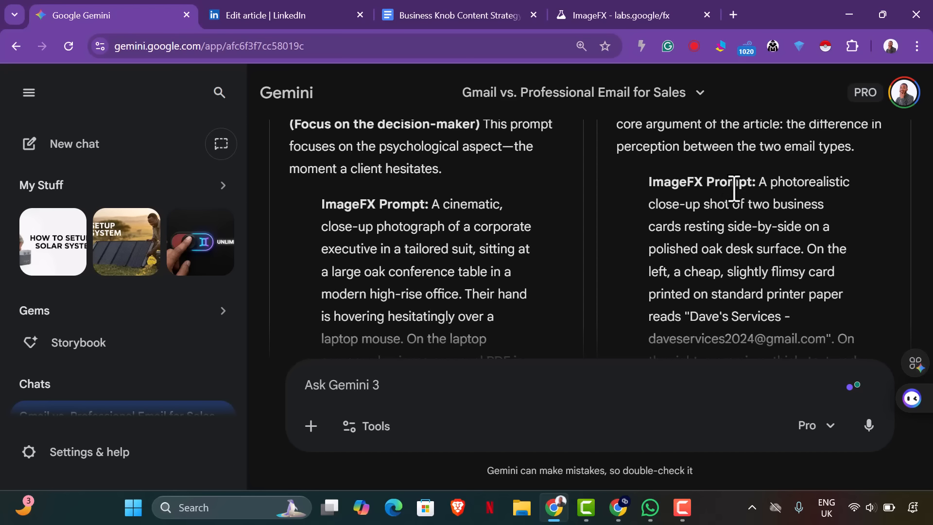
{"action": "left_click_drag", "start_coordinate": [761, 184], "coordinate": [768, 256]}
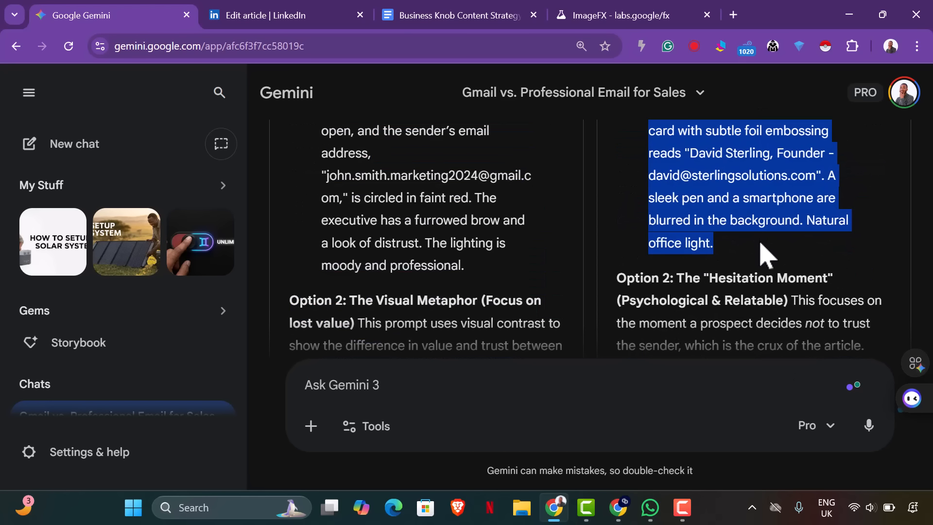
{"action": "right_click", "coordinate": [687, 160]}
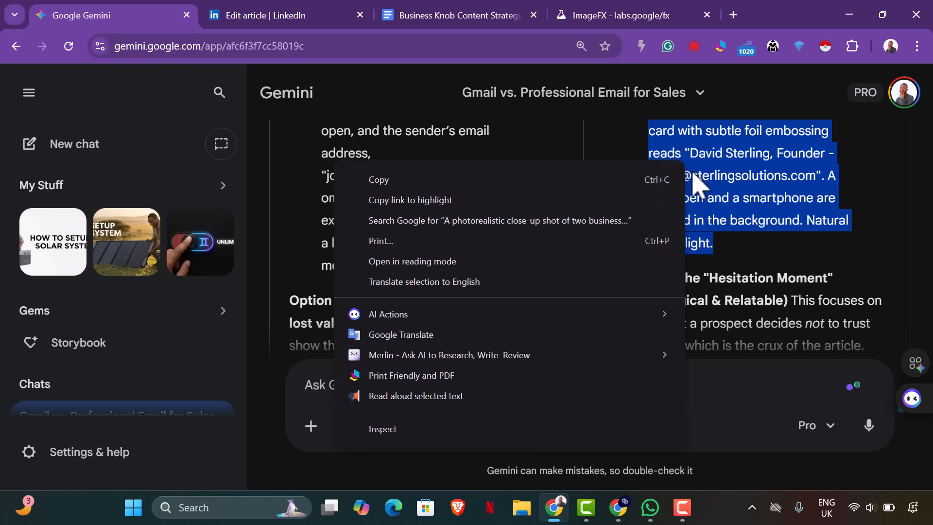
{"action": "left_click", "coordinate": [535, 179]}
Switch to ImageFX, enlarge the first generated inbox image with the green verified email row and download it
{"action": "left_click", "coordinate": [581, 19]}
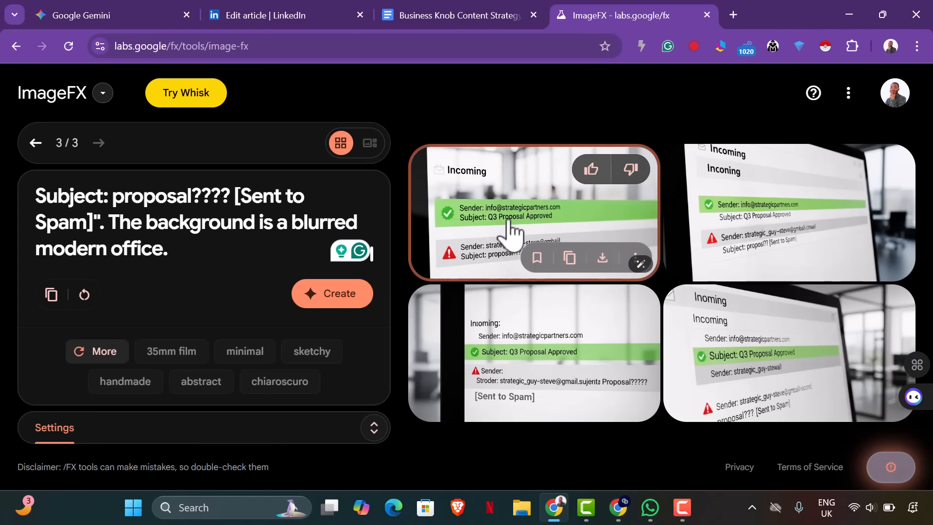
{"action": "left_click", "coordinate": [632, 218]}
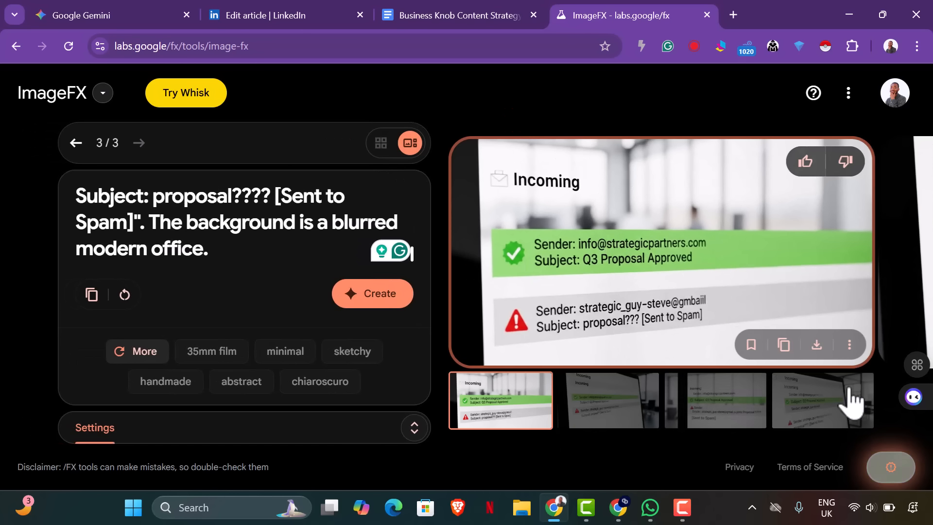
{"action": "left_click", "coordinate": [816, 345]}
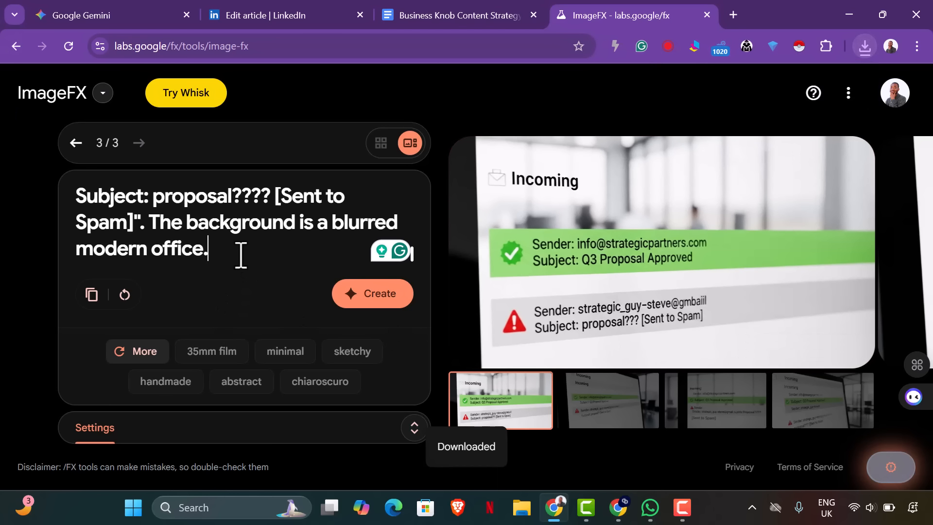
Replace the whole prompt with the copied business-cards text and generate new images
{"action": "key", "text": "ctrl+a"}
{"action": "key", "text": "ctrl+v"}
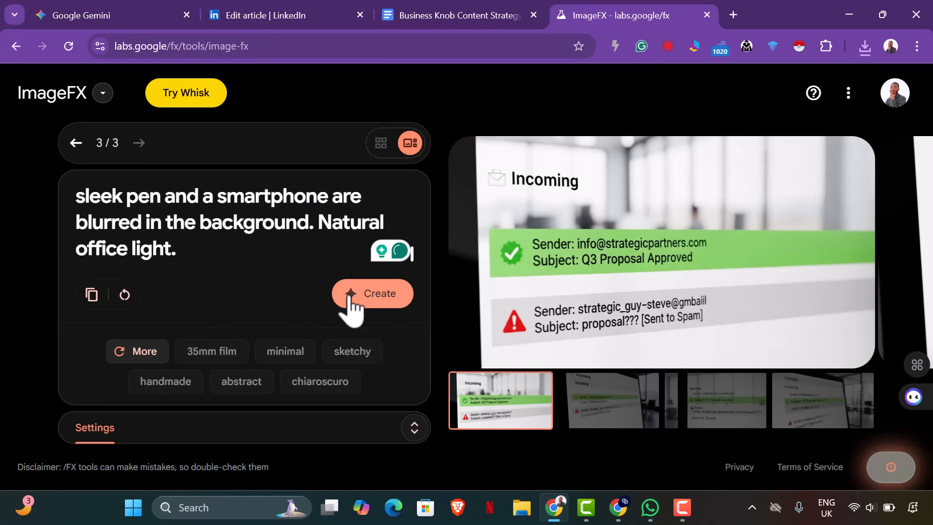
{"action": "left_click", "coordinate": [389, 293]}
Return to Gemini and copy the full ImageFX prompt of the second response's Option 2, "The 'Hesitation Moment'"
{"action": "left_click", "coordinate": [107, 23]}
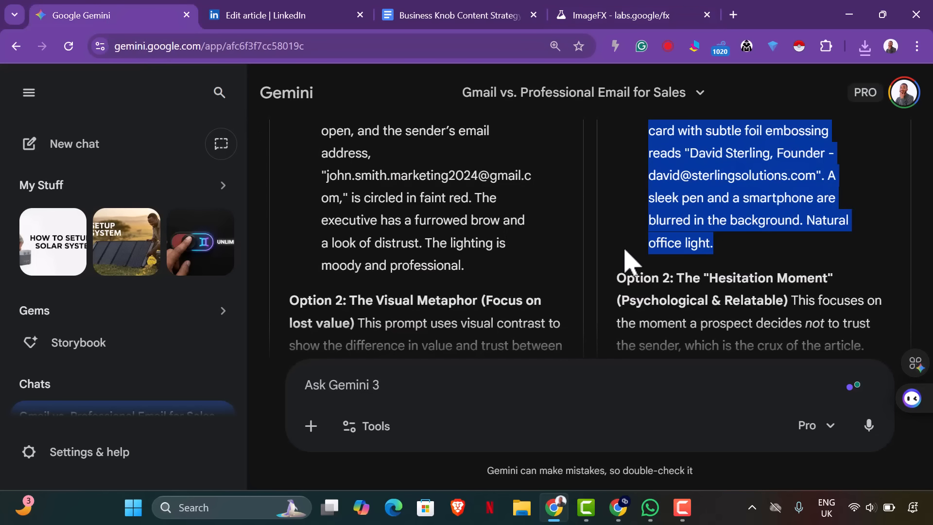
{"action": "scroll", "coordinate": [656, 235], "scroll_direction": "down", "scroll_amount": 5}
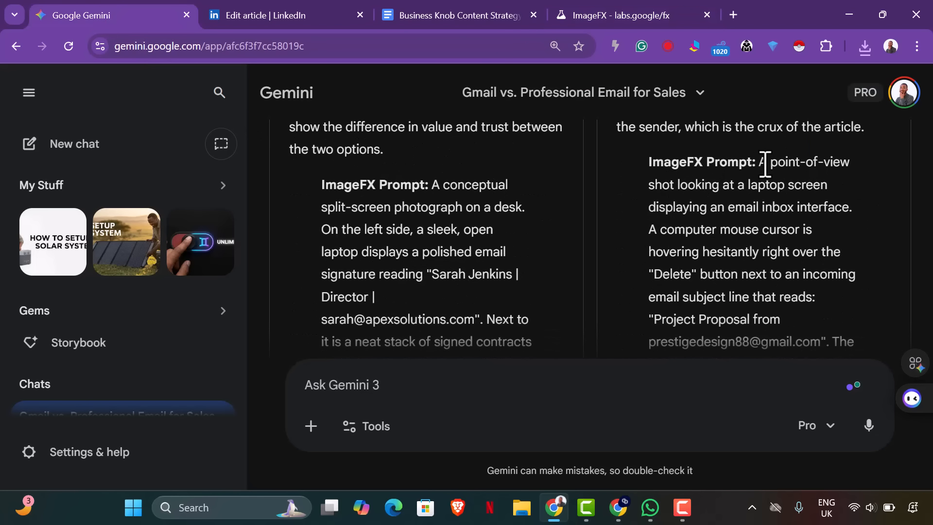
{"action": "left_click_drag", "start_coordinate": [761, 162], "coordinate": [854, 263]}
{"action": "right_click", "coordinate": [731, 214]}
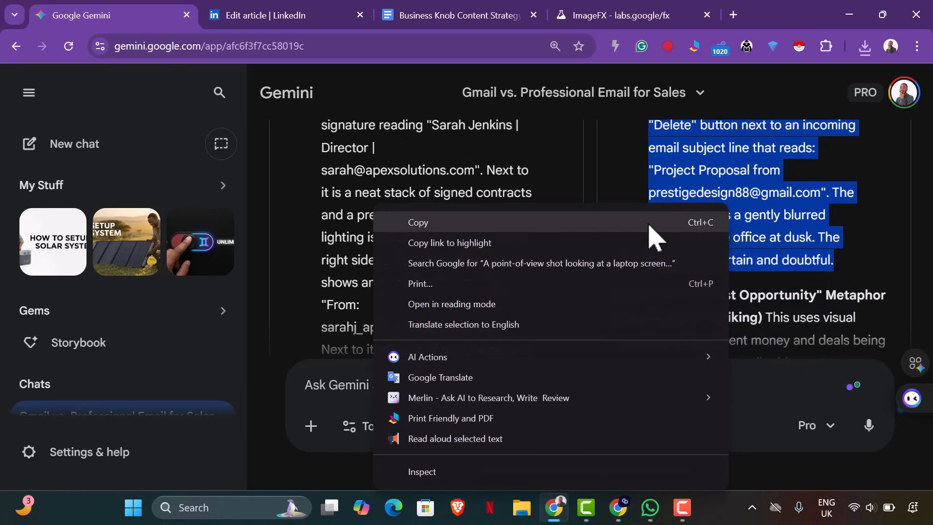
{"action": "left_click", "coordinate": [592, 223]}
Switch to ImageFX and view each of the four generated business card images in turn
{"action": "left_click", "coordinate": [615, 19]}
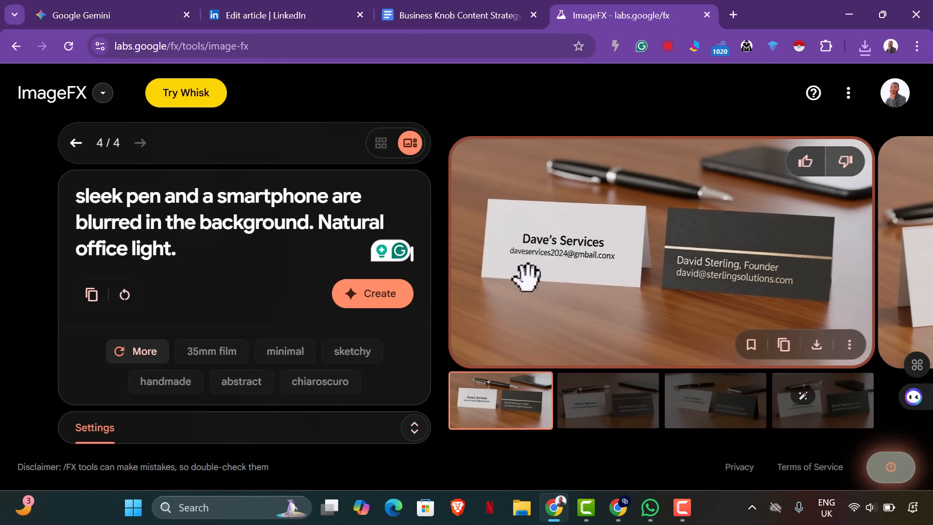
{"action": "left_click", "coordinate": [613, 417]}
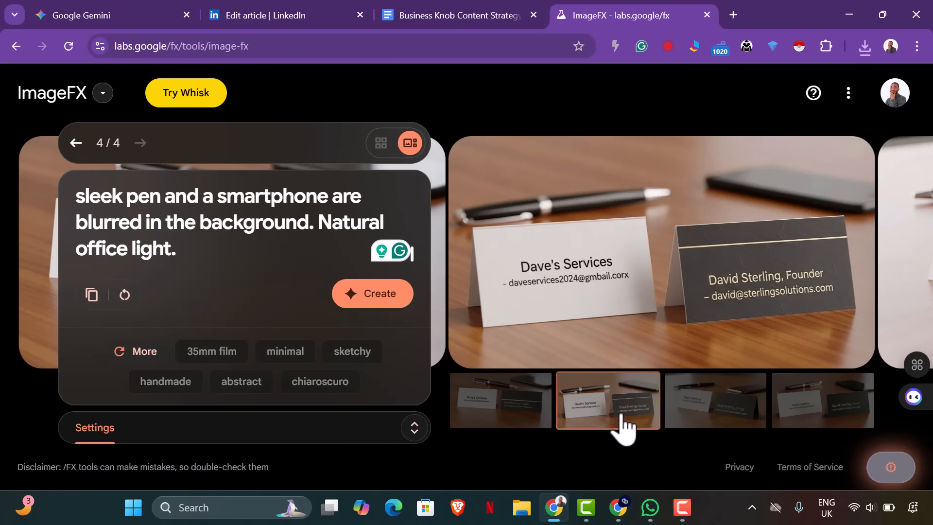
{"action": "left_click", "coordinate": [721, 413]}
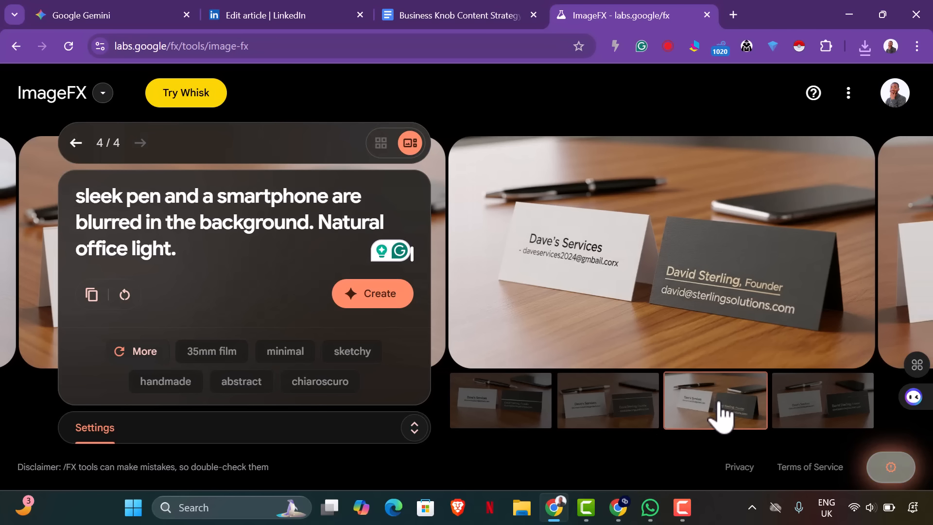
{"action": "left_click", "coordinate": [788, 416]}
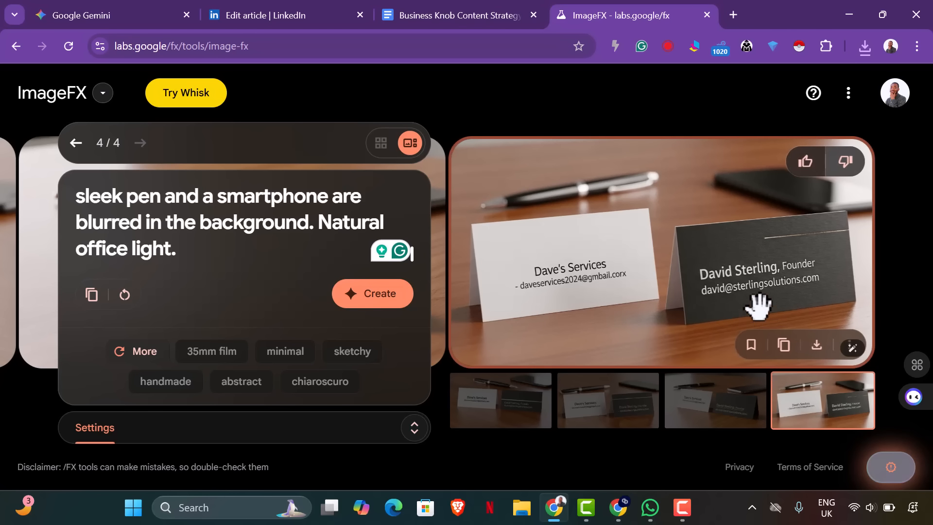
Replace the whole prompt with the copied "Hesitation Moment" text and generate new images
{"action": "left_click", "coordinate": [268, 257]}
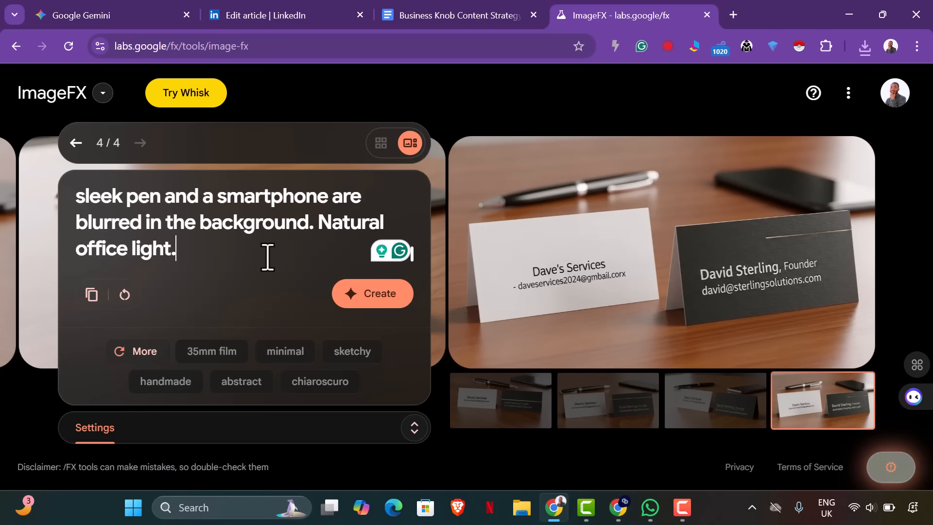
{"action": "key", "text": "ctrl+a"}
{"action": "key", "text": "ctrl+v"}
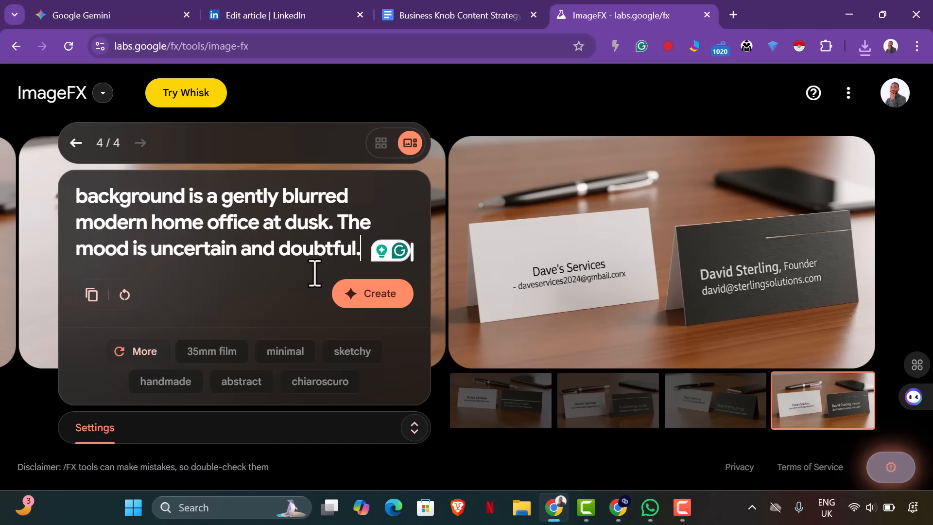
{"action": "left_click", "coordinate": [370, 298]}
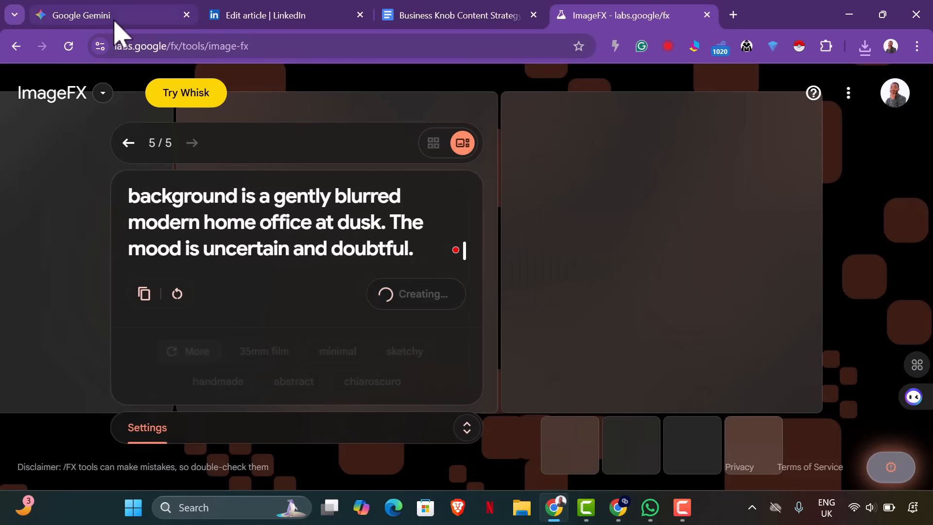
Return to Gemini, copy the second response's prompt from "A conceptual 3D render" through "high contrast.", and look over the Option 4 prompt
{"action": "left_click", "coordinate": [107, 15]}
{"action": "scroll", "coordinate": [625, 237], "scroll_direction": "down", "scroll_amount": 2}
{"action": "scroll", "coordinate": [625, 236], "scroll_direction": "down", "scroll_amount": 3}
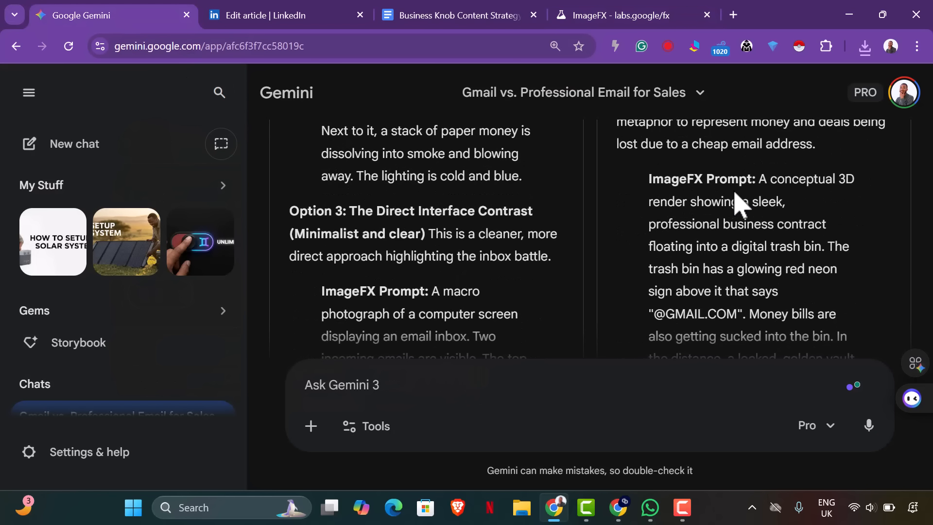
{"action": "left_click_drag", "start_coordinate": [763, 185], "coordinate": [841, 224]}
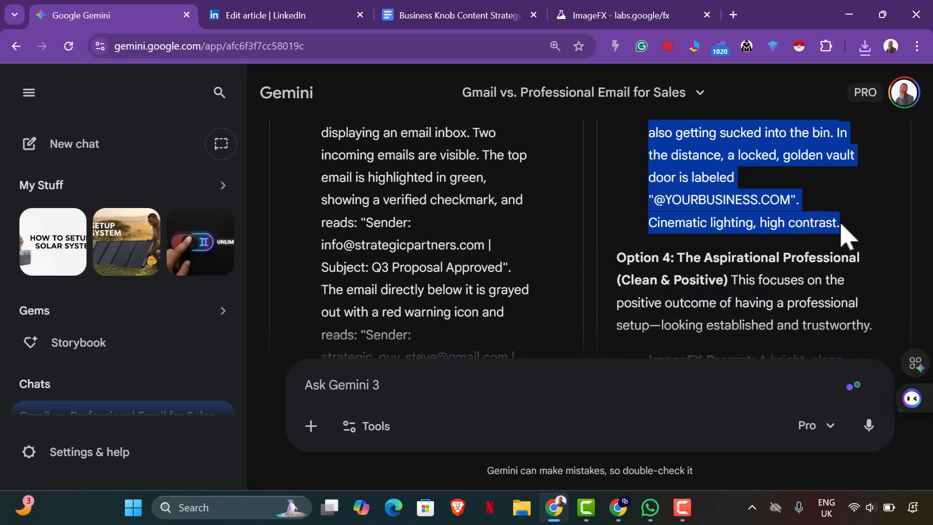
{"action": "right_click", "coordinate": [702, 180]}
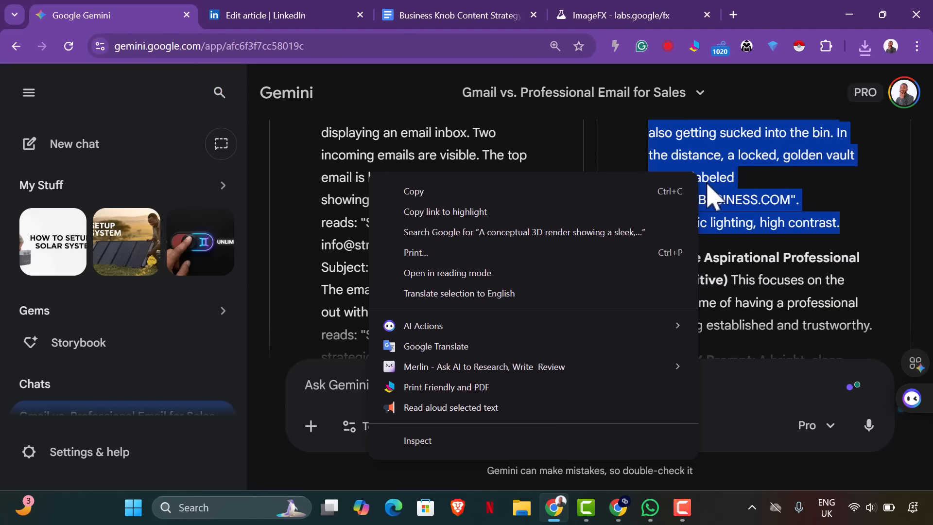
{"action": "left_click", "coordinate": [640, 190]}
{"action": "scroll", "coordinate": [411, 209], "scroll_direction": "down", "scroll_amount": 5}
{"action": "scroll", "coordinate": [687, 223], "scroll_direction": "up", "scroll_amount": 1}
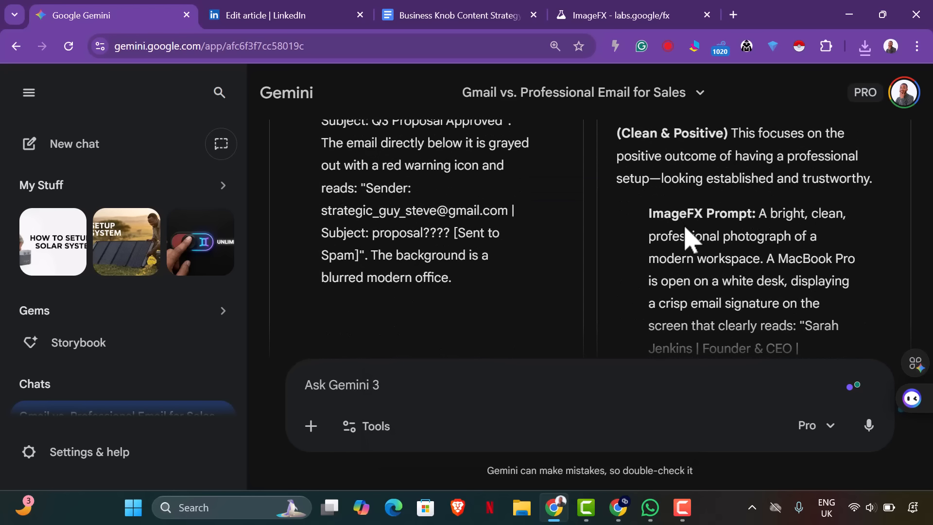
{"action": "scroll", "coordinate": [694, 240], "scroll_direction": "down", "scroll_amount": 3}
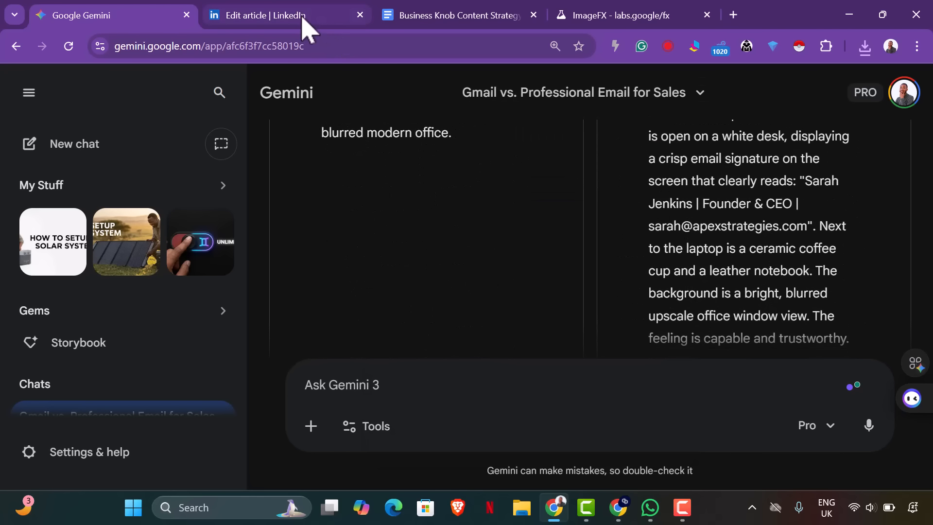
Switch to ImageFX, look over the laptop inbox image, replace the prompt with the copied trash-bin and golden-vault text and generate new images
{"action": "left_click", "coordinate": [613, 18]}
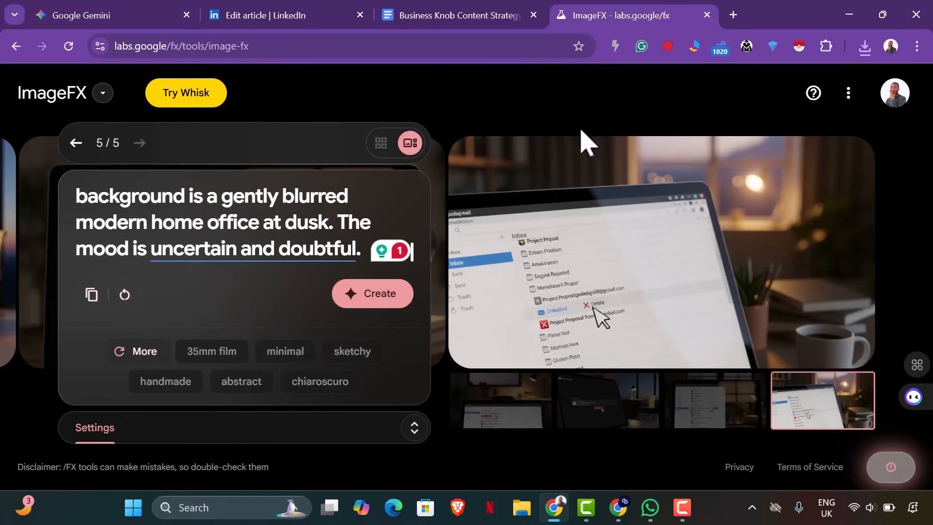
{"action": "mouse_move", "coordinate": [579, 138]}
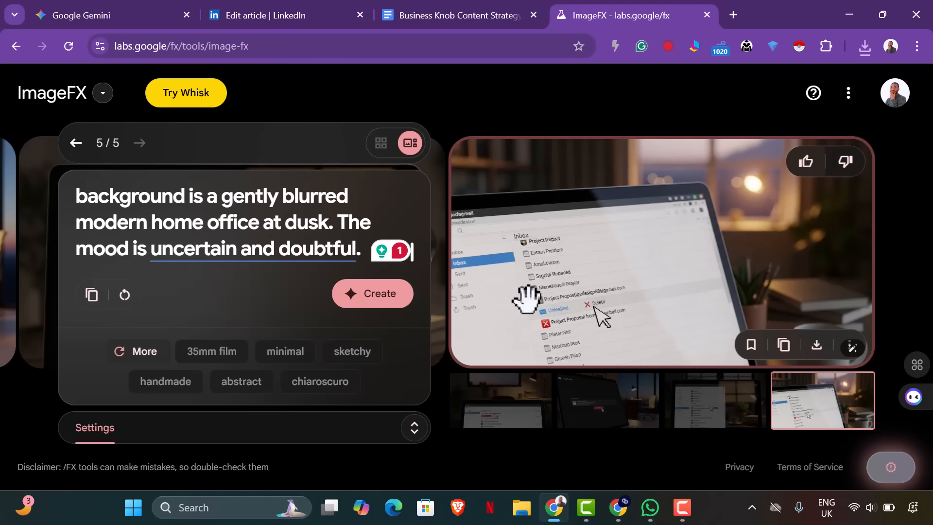
{"action": "mouse_move", "coordinate": [267, 239]}
{"action": "key", "text": "ctrl+a"}
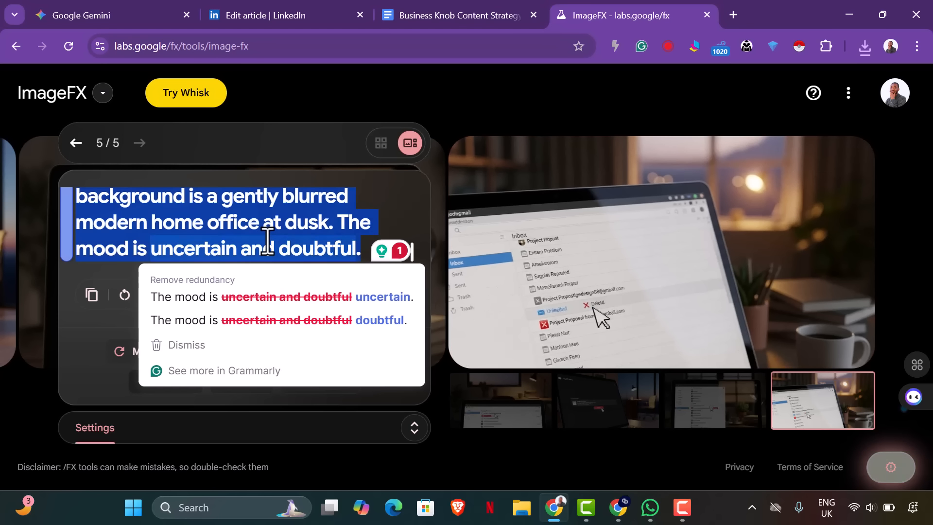
{"action": "key", "text": "ctrl+v"}
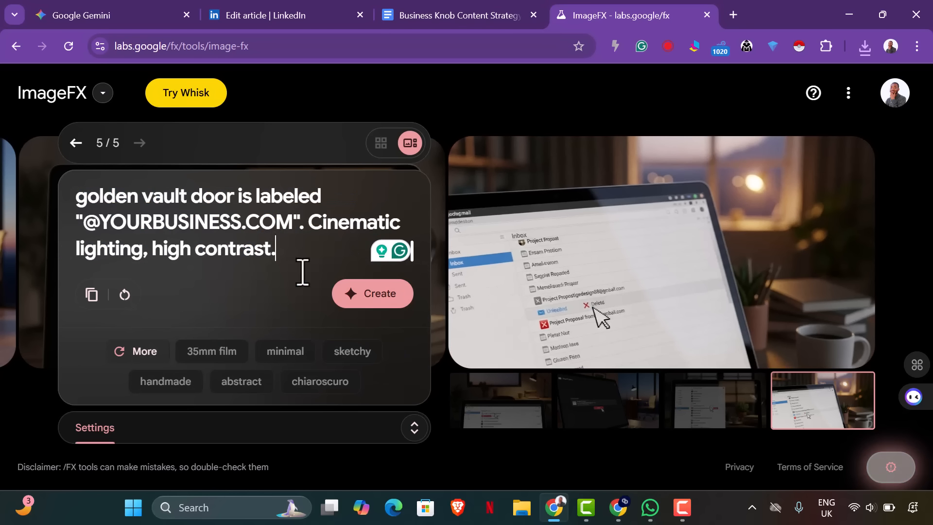
{"action": "left_click", "coordinate": [395, 302]}
Return to Gemini and copy the full ImageFX prompt of Option 4, "The Aspirational Professional", through "The feeling is capable and trustworthy."
{"action": "left_click", "coordinate": [126, 15]}
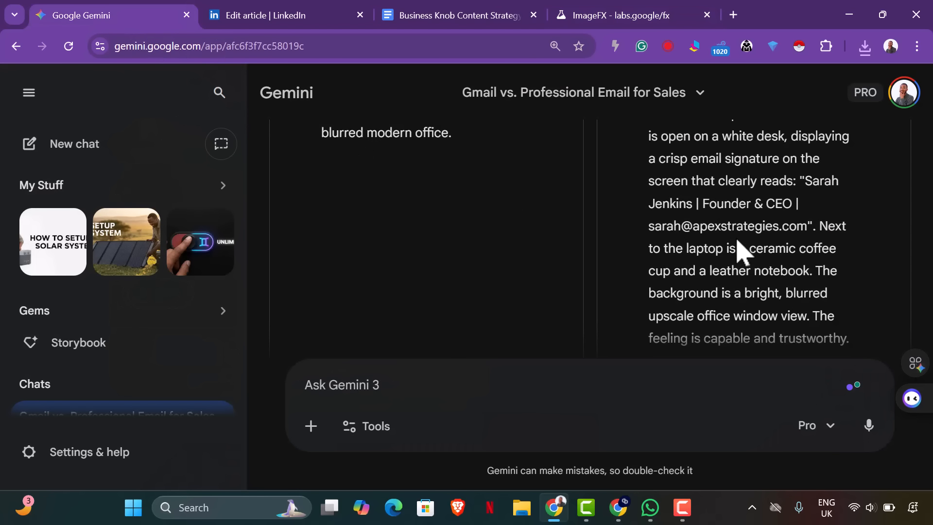
{"action": "scroll", "coordinate": [741, 251], "scroll_direction": "up", "scroll_amount": 3}
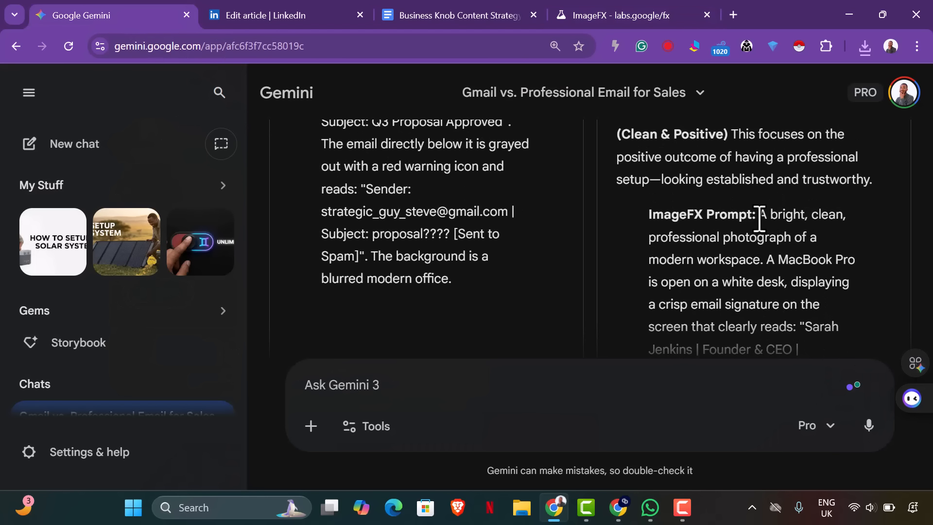
{"action": "left_click_drag", "start_coordinate": [762, 214], "coordinate": [785, 306]}
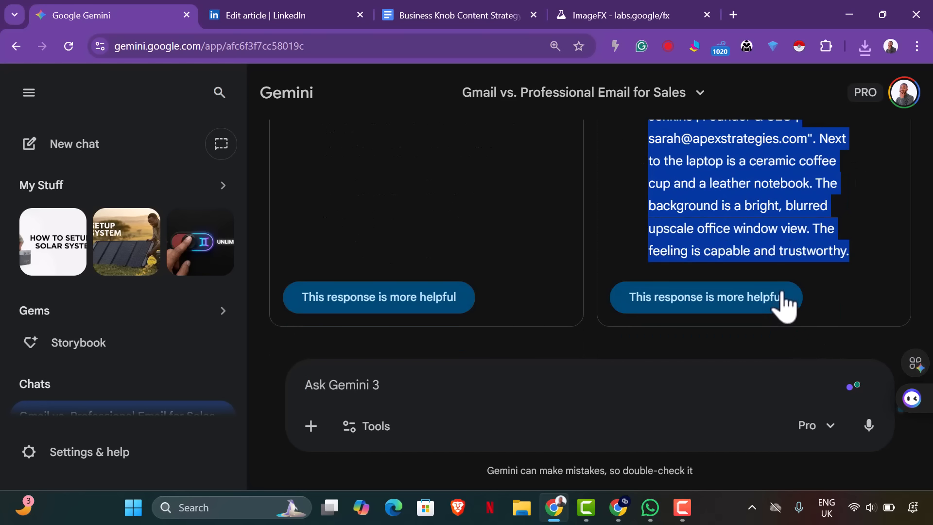
{"action": "right_click", "coordinate": [772, 228]}
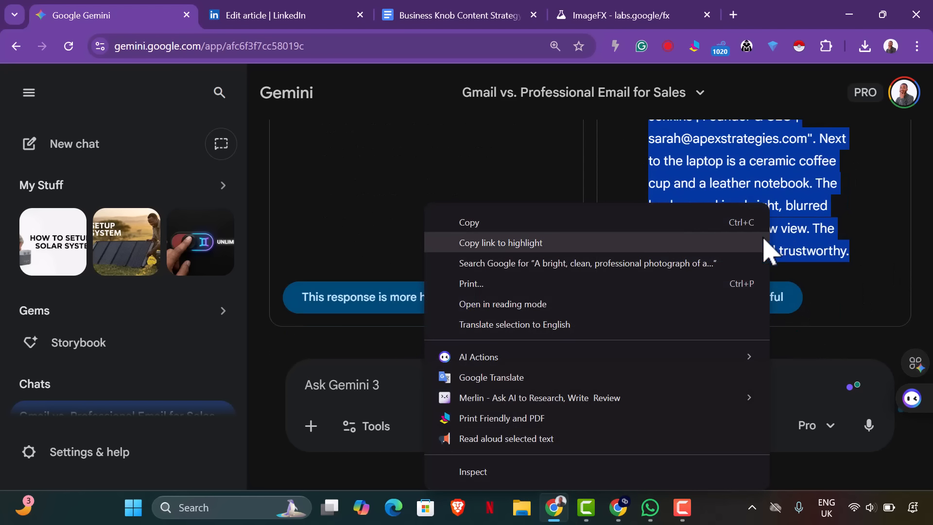
{"action": "left_click", "coordinate": [495, 223]}
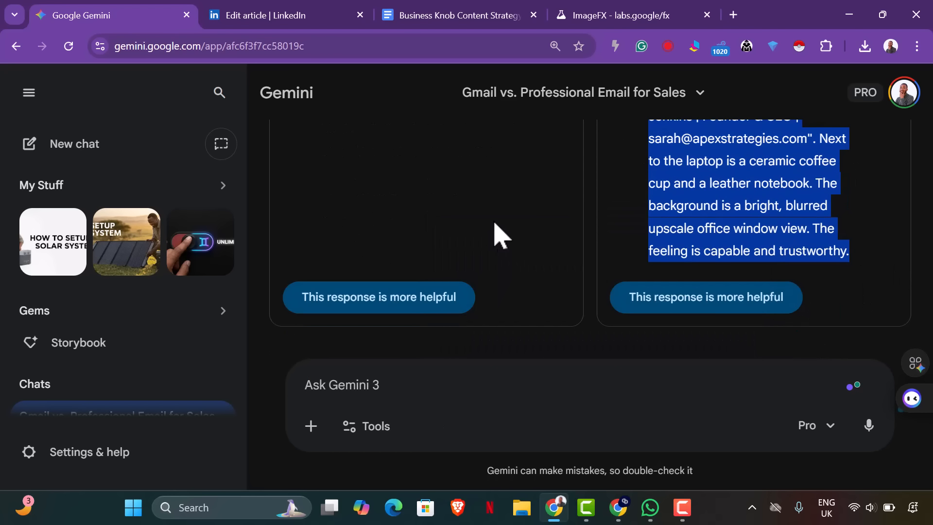
Switch to ImageFX, compare the four trash-bin and golden-vault images and download the fourth one
{"action": "left_click", "coordinate": [619, 17]}
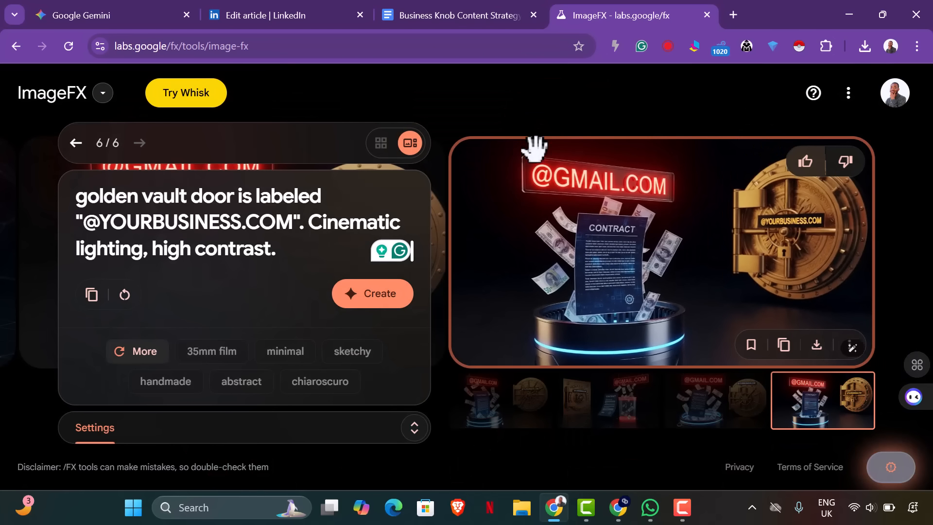
{"action": "left_click", "coordinate": [750, 423]}
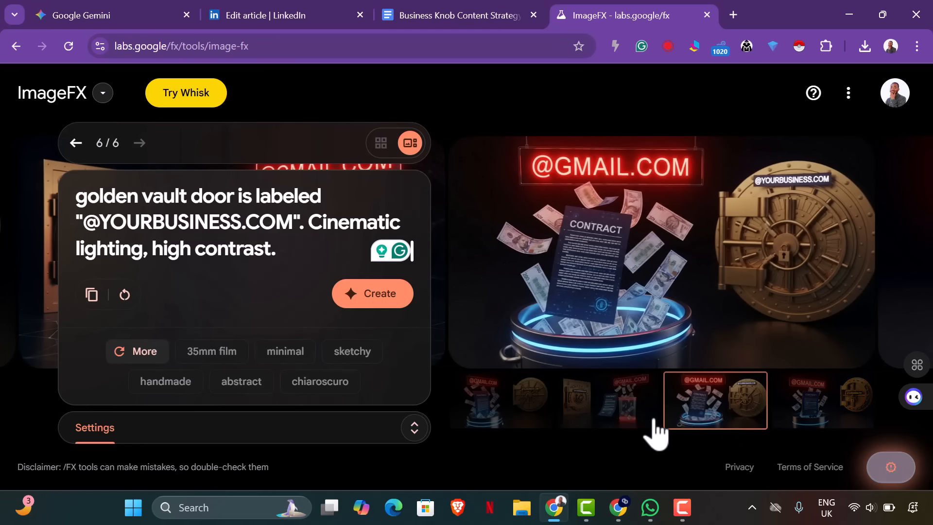
{"action": "left_click", "coordinate": [628, 424]}
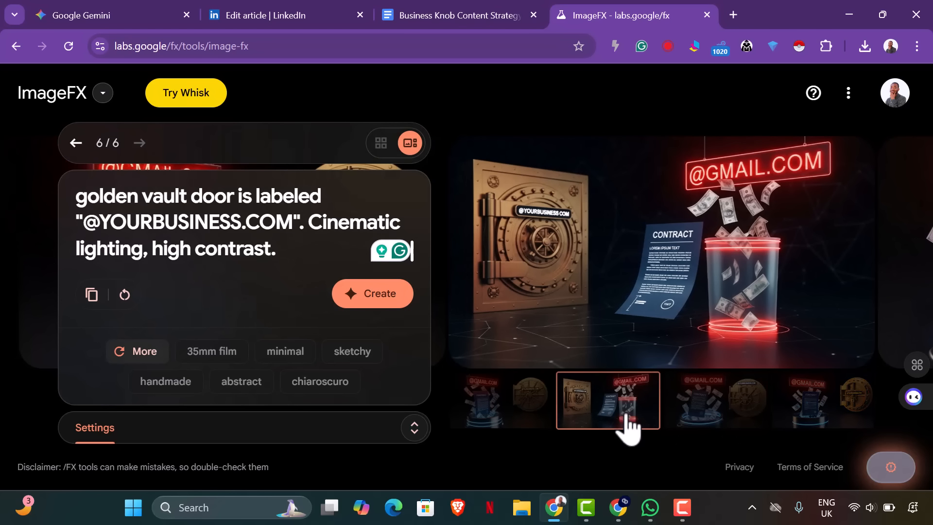
{"action": "left_click", "coordinate": [527, 419]}
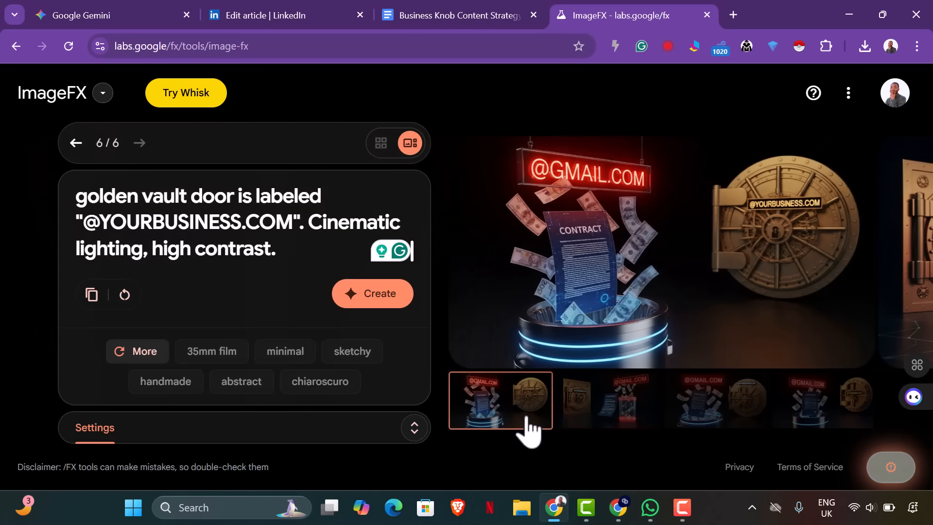
{"action": "left_click", "coordinate": [832, 421]}
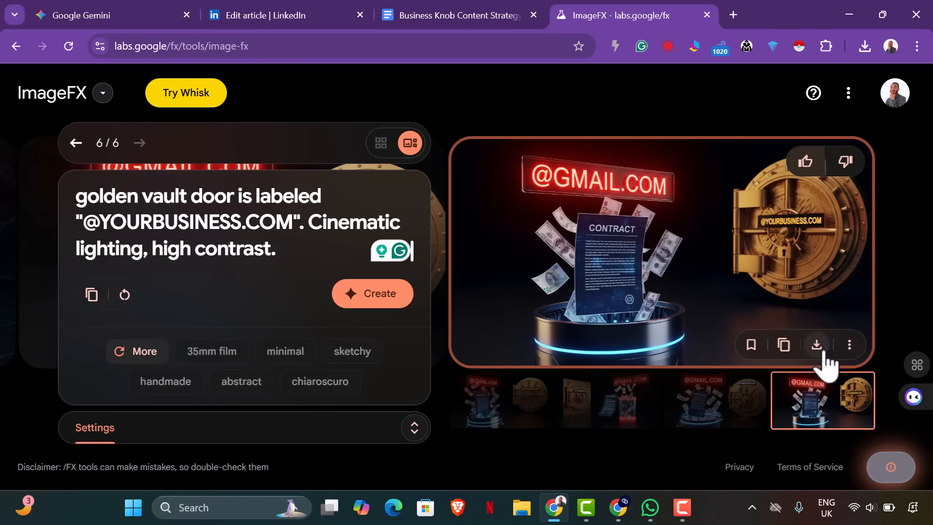
{"action": "left_click", "coordinate": [824, 353]}
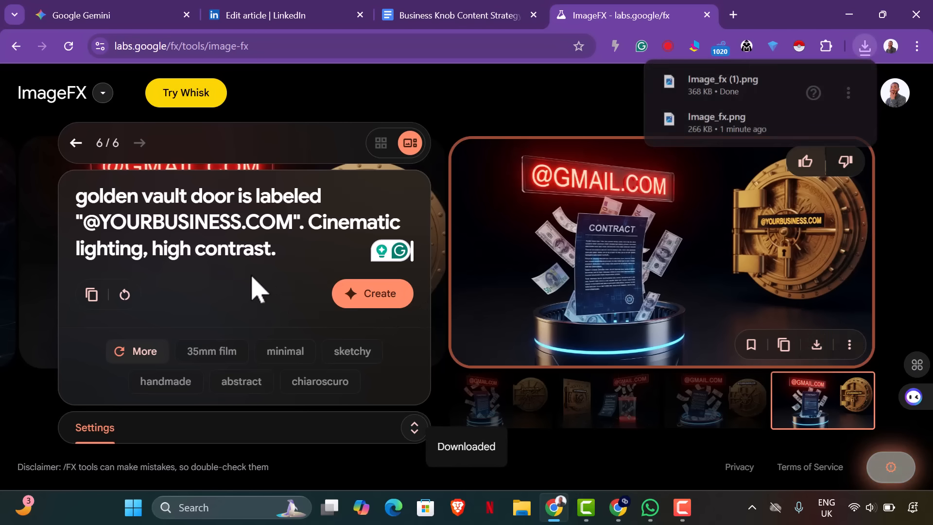
Replace the whole prompt with the copied "Aspirational Professional" text and generate new images
{"action": "triple_click", "coordinate": [285, 252]}
{"action": "key", "text": "ctrl+v"}
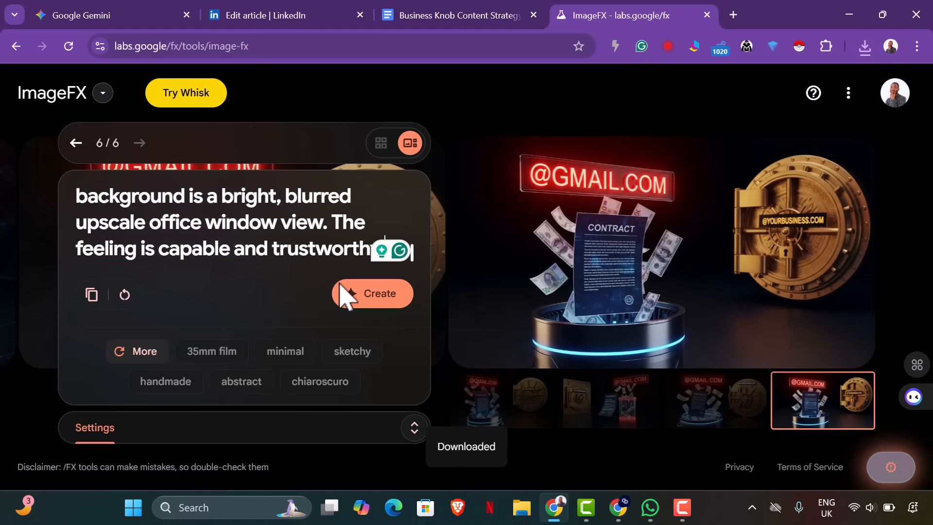
{"action": "left_click", "coordinate": [352, 292]}
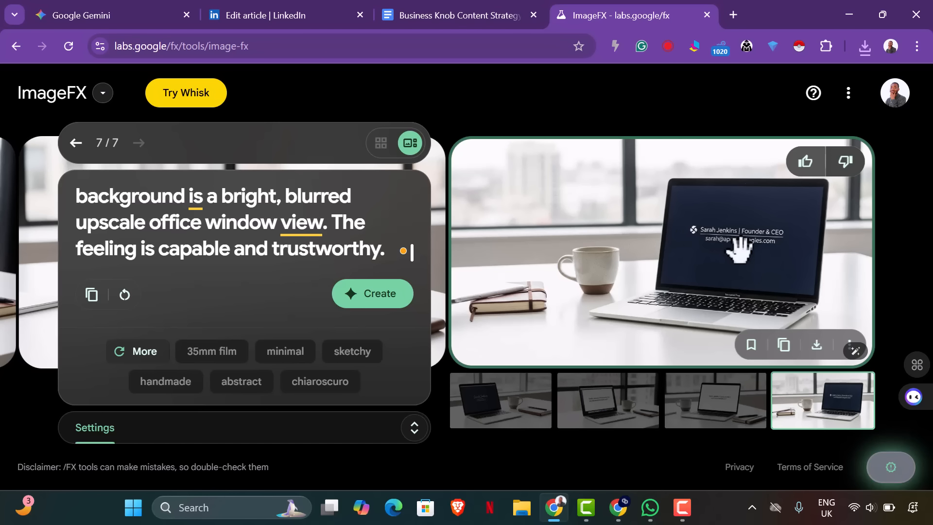
Compare the generated laptop-on-desk images and download the fourth one, with the dark screen and the coffee cup beside the laptop
{"action": "left_click", "coordinate": [715, 416]}
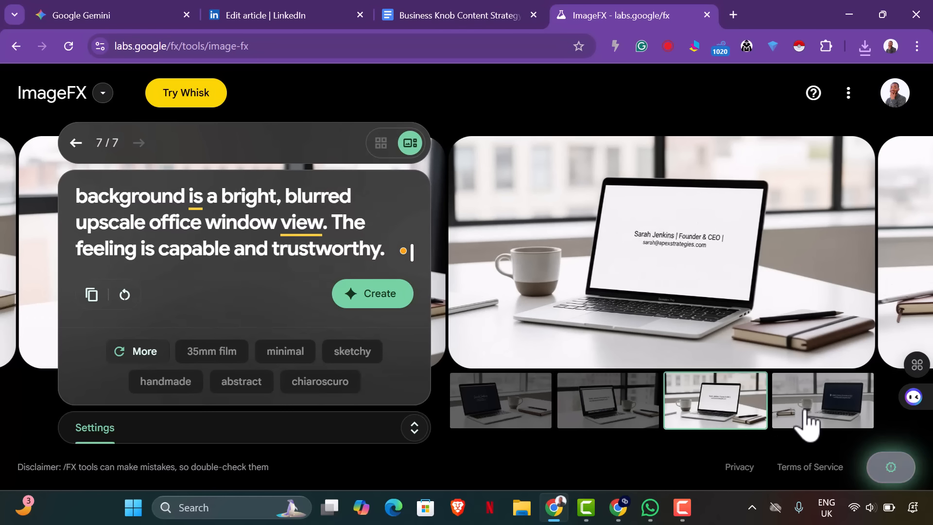
{"action": "left_click", "coordinate": [489, 423]}
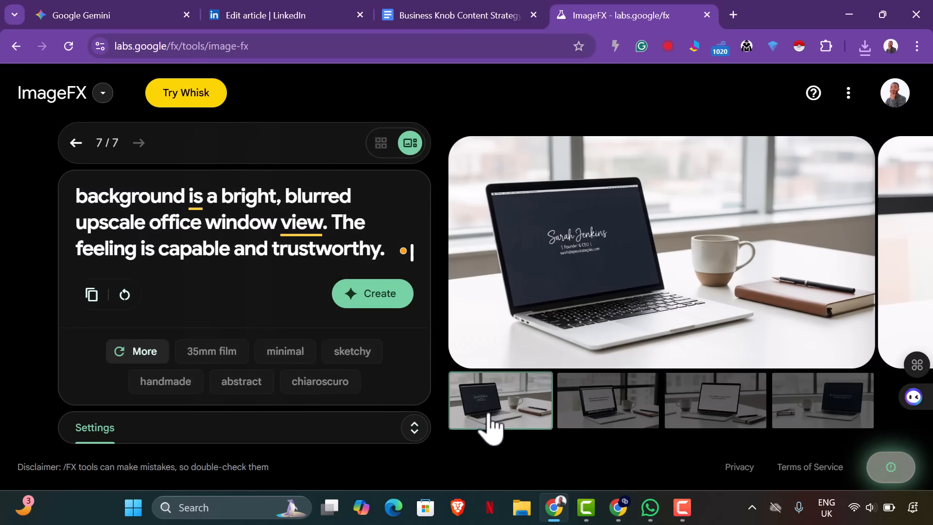
{"action": "left_click", "coordinate": [795, 402]}
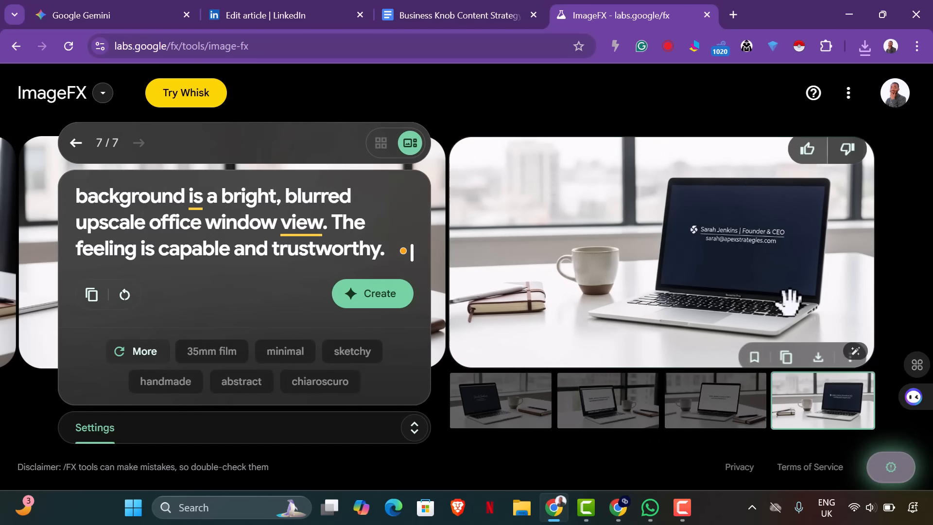
{"action": "left_click", "coordinate": [817, 346]}
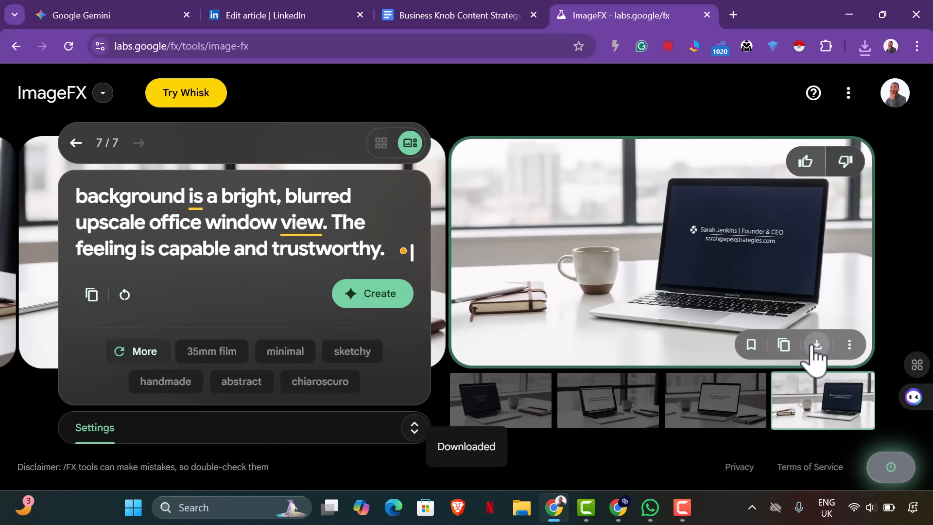
Return to Gemini and mark the second response as the more helpful one
{"action": "left_click", "coordinate": [117, 17]}
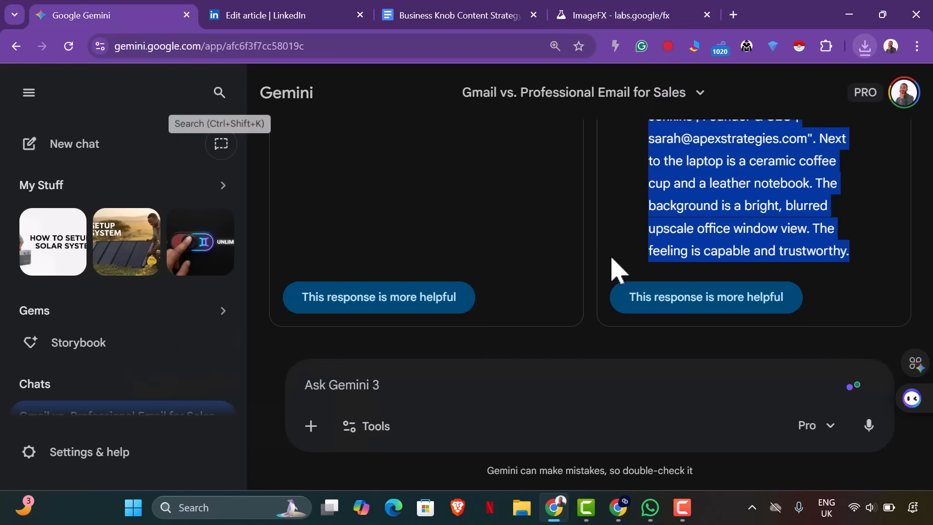
{"action": "left_click", "coordinate": [700, 297]}
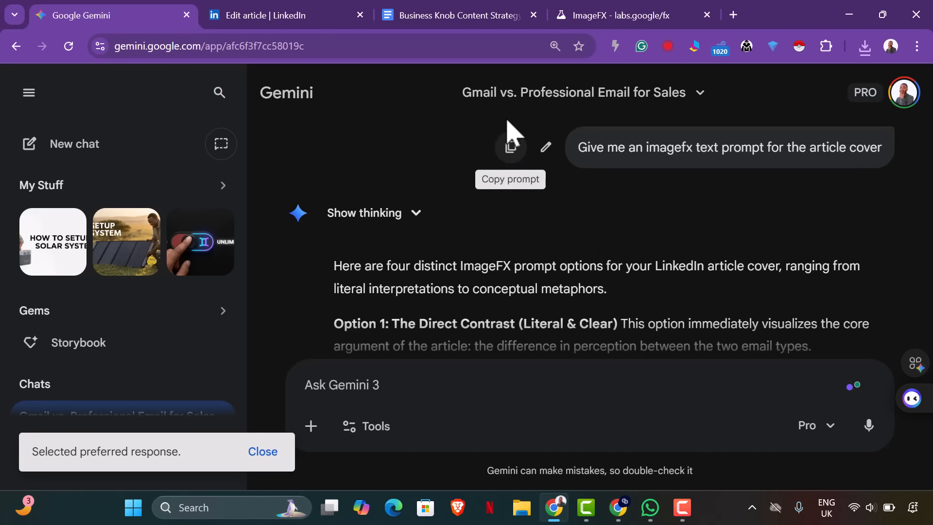
Switch to the LinkedIn article and add the downloaded Image_fx (2) file as its cover image
{"action": "left_click", "coordinate": [297, 23]}
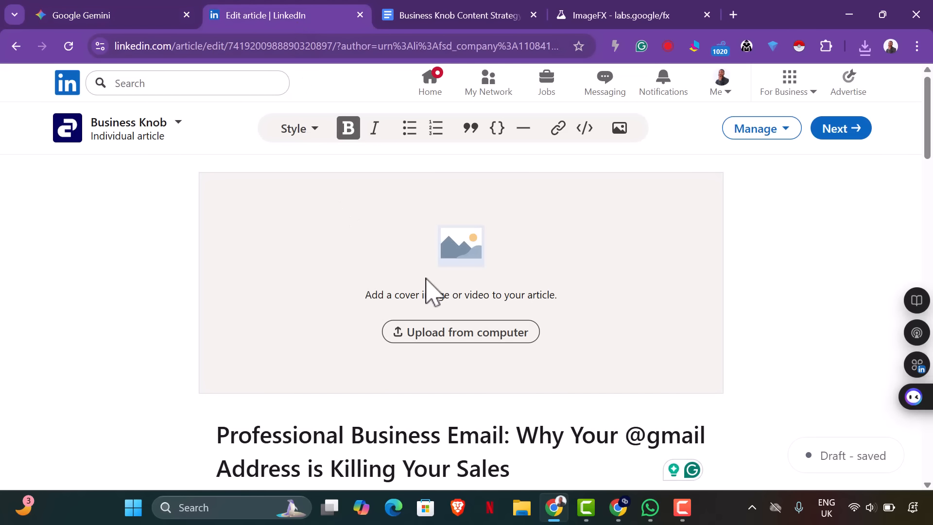
{"action": "left_click", "coordinate": [451, 336]}
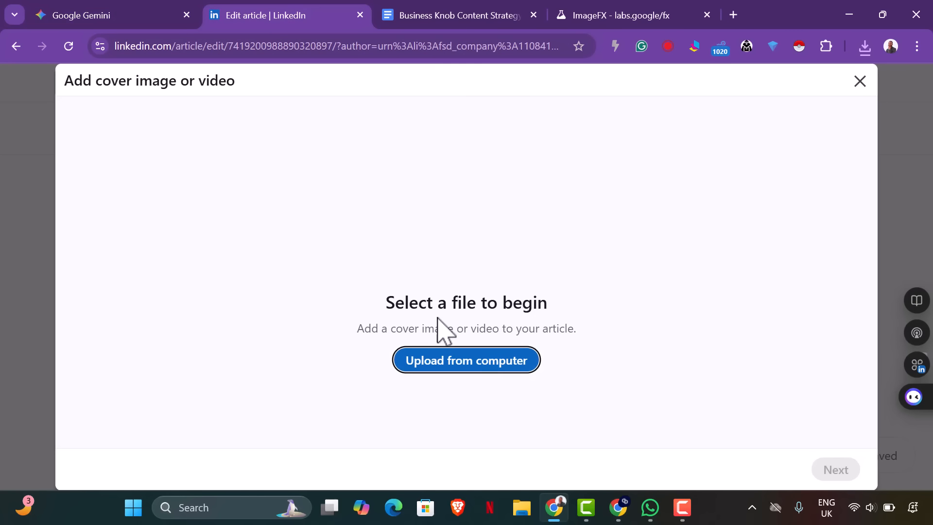
{"action": "left_click", "coordinate": [448, 365]}
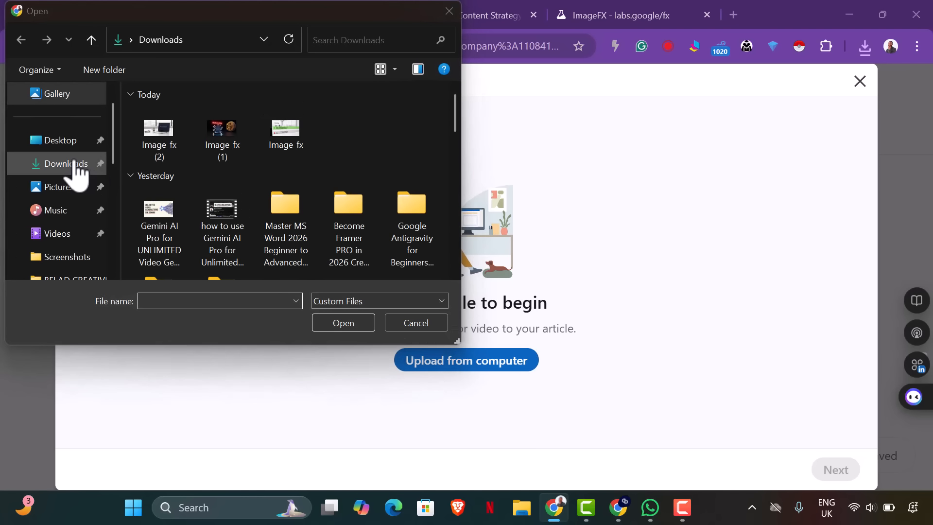
{"action": "left_click", "coordinate": [174, 146]}
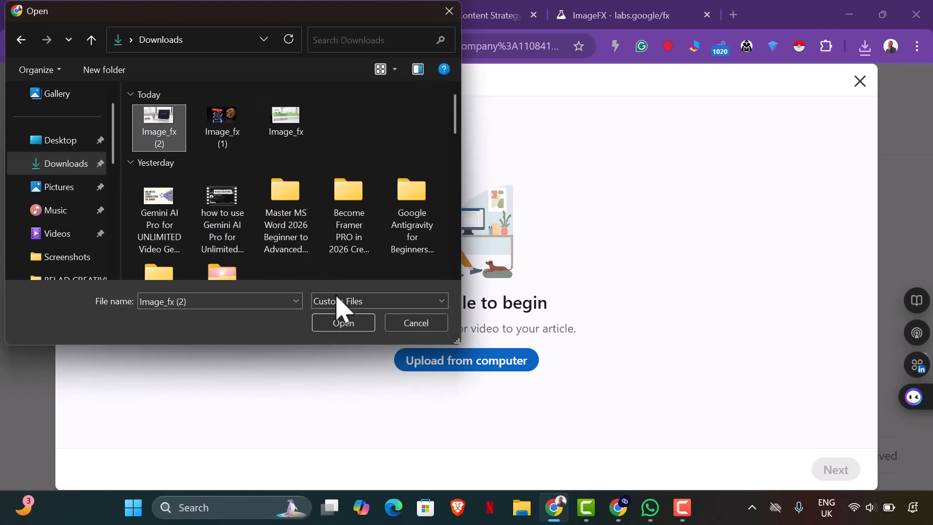
{"action": "left_click", "coordinate": [340, 324]}
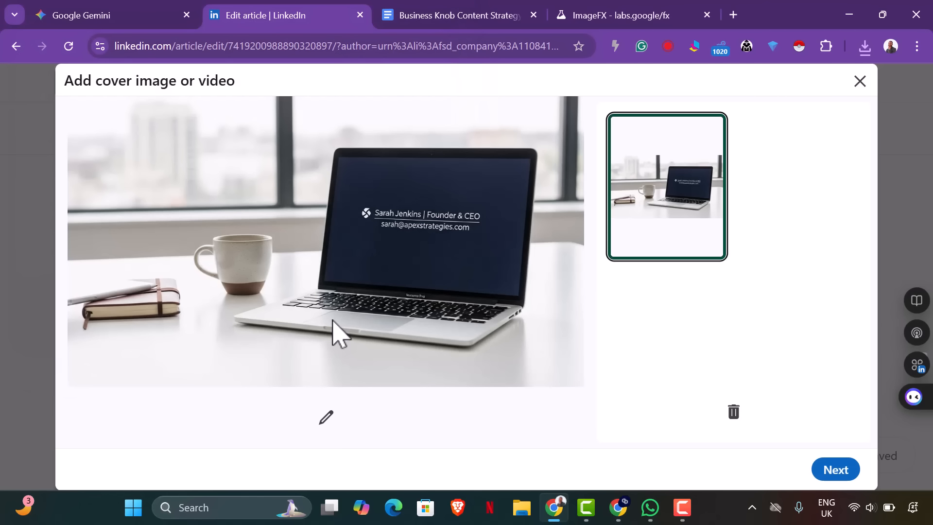
{"action": "left_click", "coordinate": [830, 471]}
Remove the extra blank line above the closing "What's your take?" paragraph at the end of the article
{"action": "scroll", "coordinate": [466, 252], "scroll_direction": "down", "scroll_amount": 6}
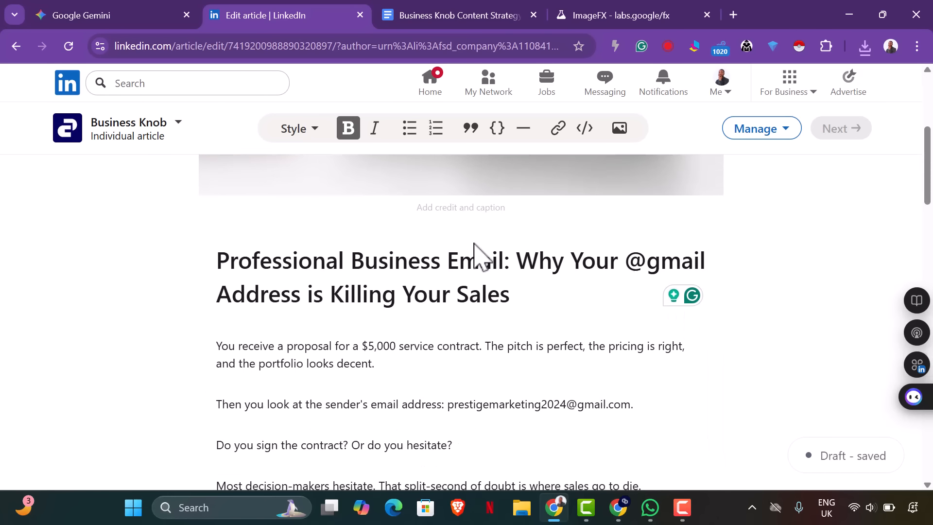
{"action": "scroll", "coordinate": [472, 329], "scroll_direction": "down", "scroll_amount": 20}
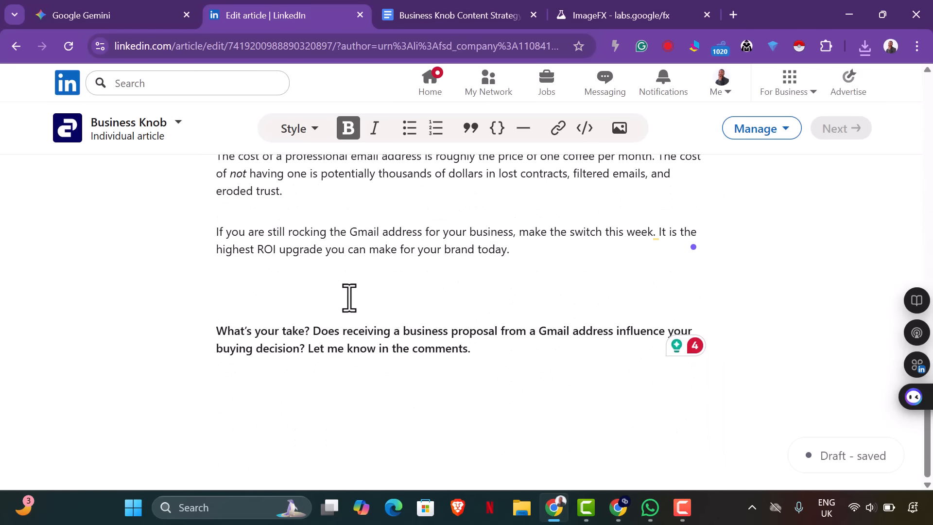
{"action": "left_click", "coordinate": [327, 299]}
{"action": "left_click", "coordinate": [291, 301]}
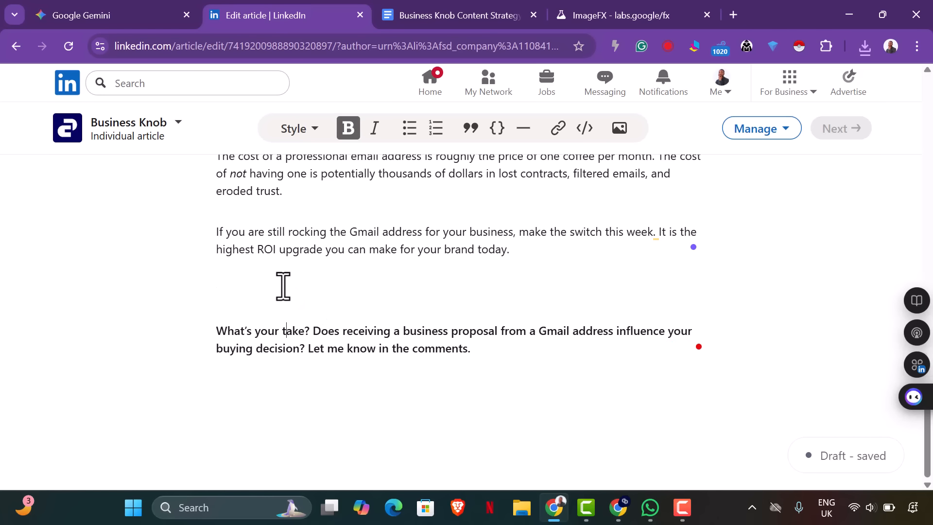
{"action": "key", "text": "BackSpace"}
Copy the whole closing paragraph from "What's your take?" through "Let me know in the comments."
{"action": "left_click_drag", "start_coordinate": [494, 347], "coordinate": [188, 333]}
{"action": "right_click", "coordinate": [315, 326]}
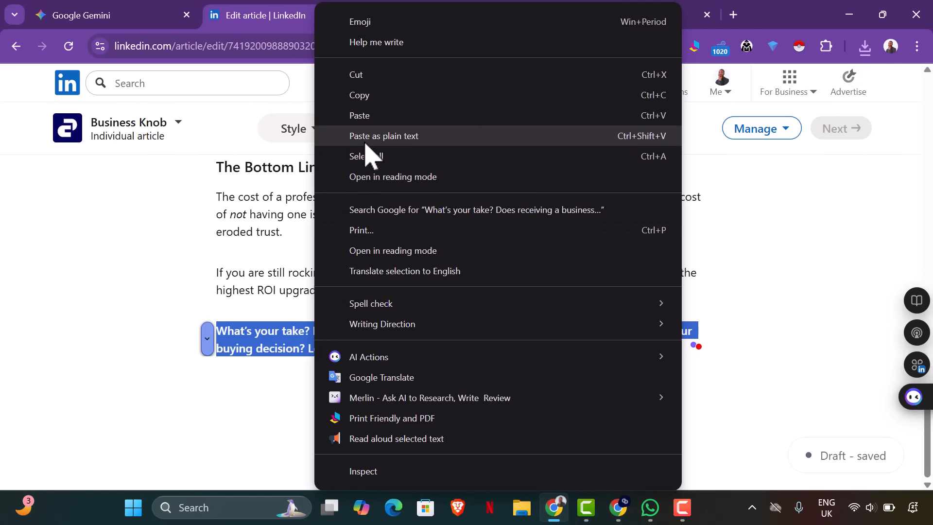
{"action": "left_click", "coordinate": [371, 97]}
Look back over the article, proceed to its publishing dialog and paste the copied closing question as the post text
{"action": "scroll", "coordinate": [437, 275], "scroll_direction": "up", "scroll_amount": 10}
{"action": "scroll", "coordinate": [438, 275], "scroll_direction": "up", "scroll_amount": 15}
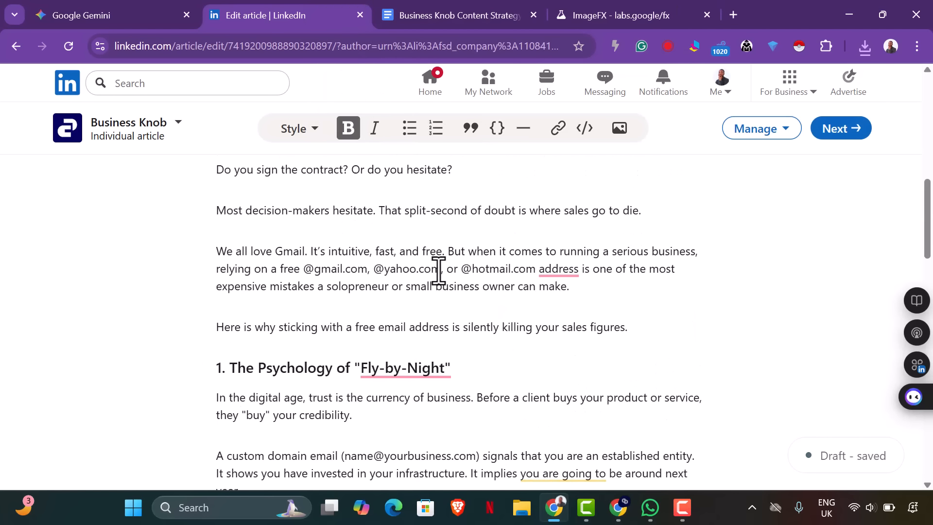
{"action": "scroll", "coordinate": [534, 262], "scroll_direction": "down", "scroll_amount": 3}
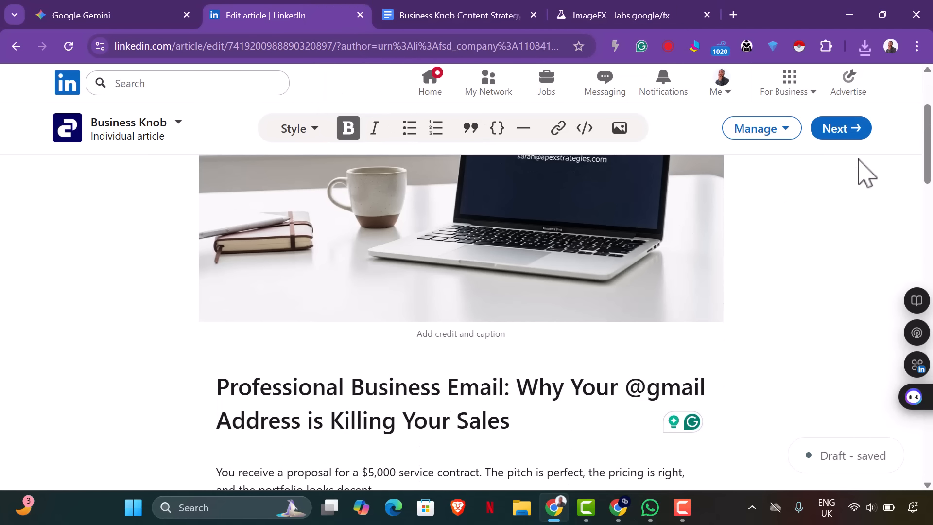
{"action": "left_click", "coordinate": [843, 137]}
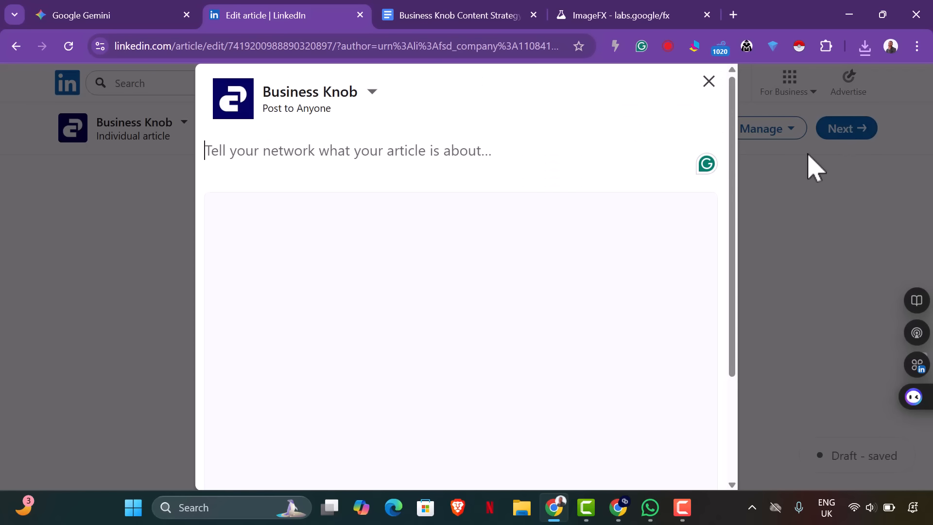
{"action": "scroll", "coordinate": [381, 272], "scroll_direction": "down", "scroll_amount": 3}
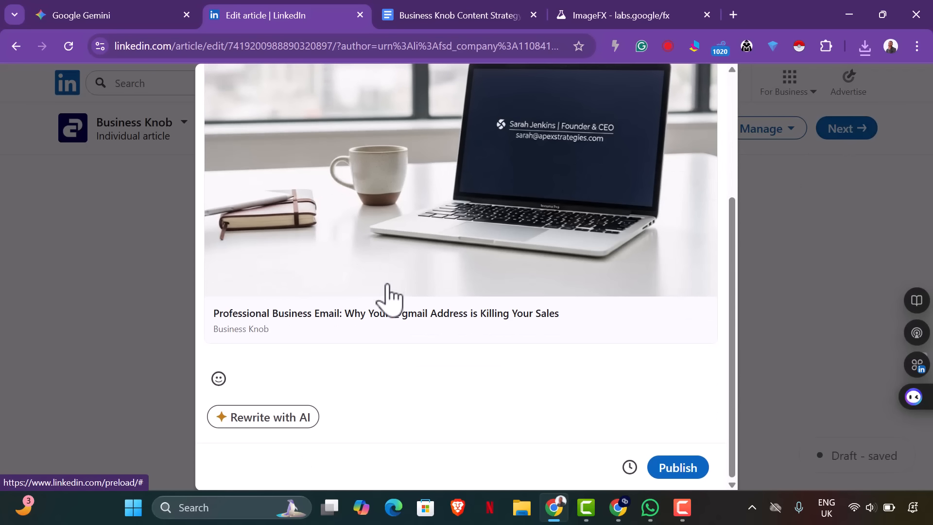
{"action": "scroll", "coordinate": [282, 311], "scroll_direction": "up", "scroll_amount": 3}
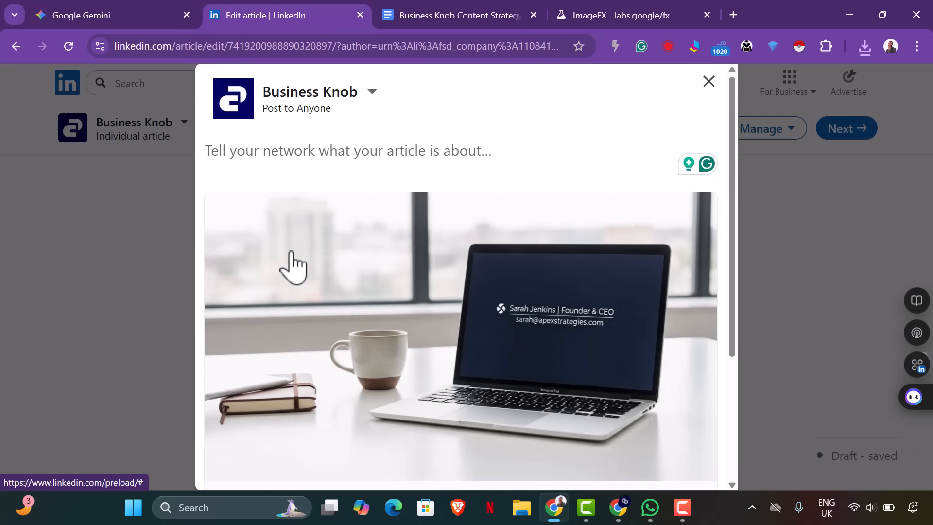
{"action": "left_click", "coordinate": [250, 155]}
{"action": "key", "text": "ctrl+v"}
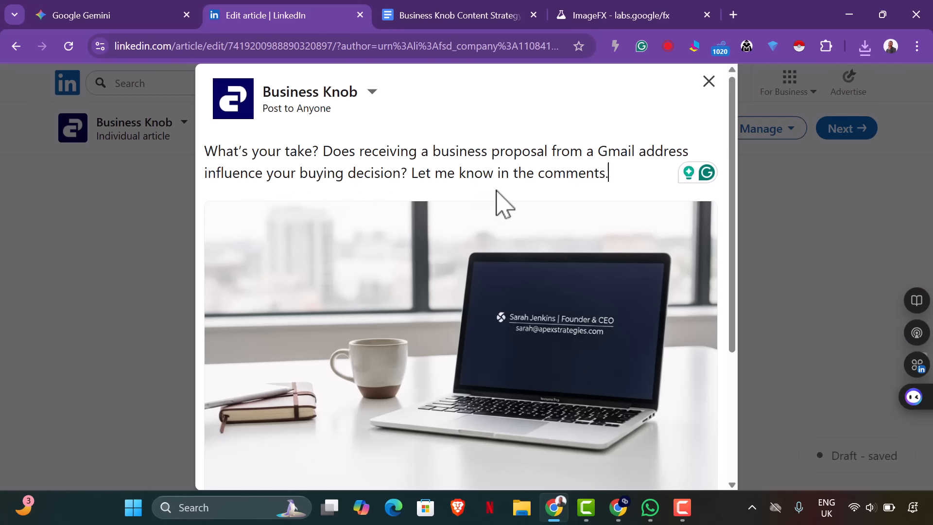
Put blank lines before "Let me know" and after "What's your take?" in the post text, and change "me" to "us"
{"action": "left_click", "coordinate": [414, 175]}
{"action": "key", "text": "Return"}
{"action": "key", "text": "Return"}
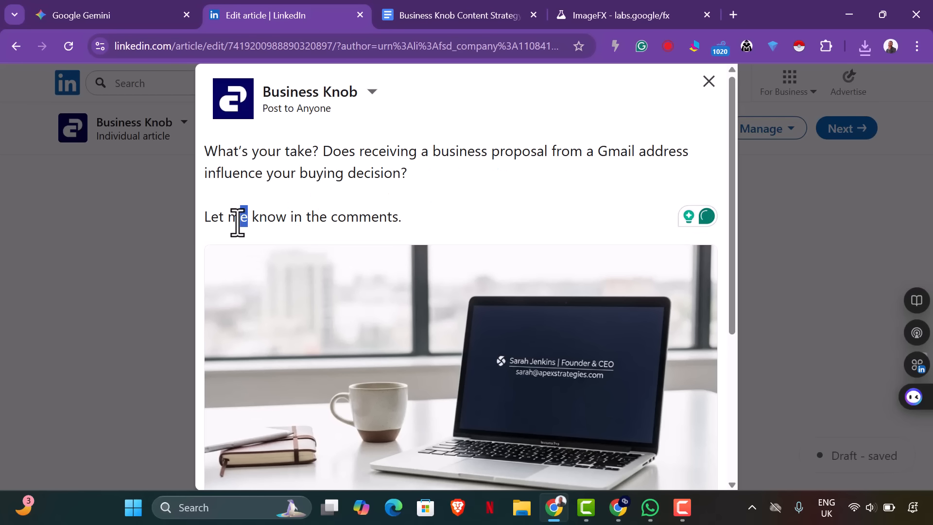
{"action": "type", "text": "us"}
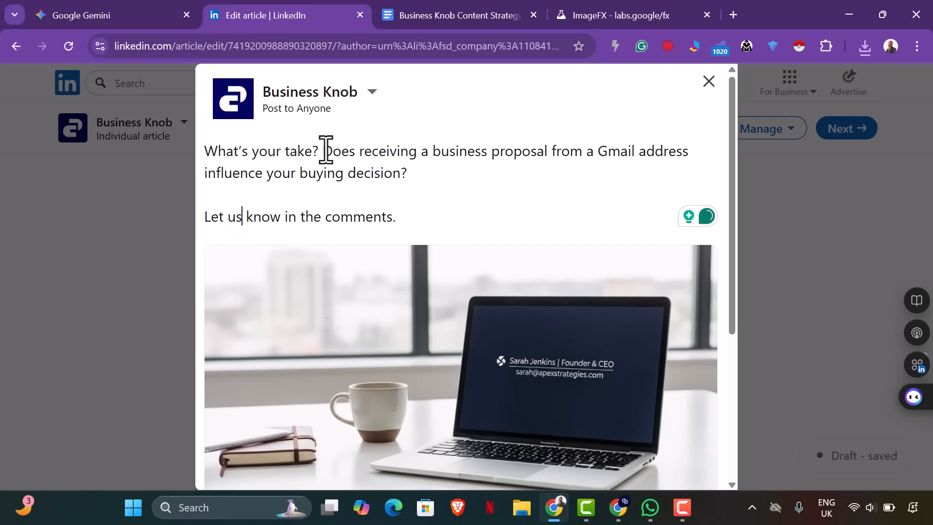
{"action": "key", "text": "Return"}
{"action": "key", "text": "Return"}
Schedule the article post for 2/6/2026 at 3:45 AM and close the scheduling confirmation
{"action": "scroll", "coordinate": [486, 228], "scroll_direction": "down", "scroll_amount": 5}
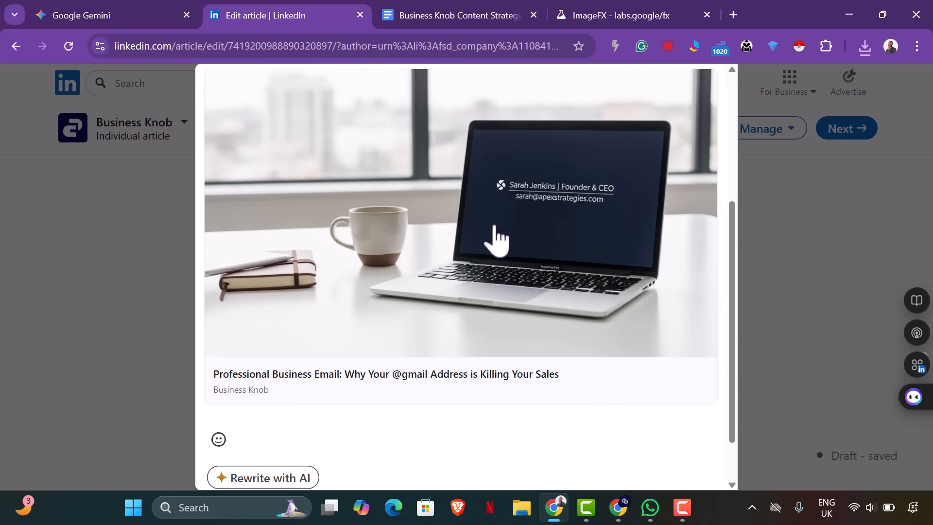
{"action": "scroll", "coordinate": [637, 445], "scroll_direction": "up", "scroll_amount": 1}
{"action": "scroll", "coordinate": [576, 370], "scroll_direction": "down", "scroll_amount": 1}
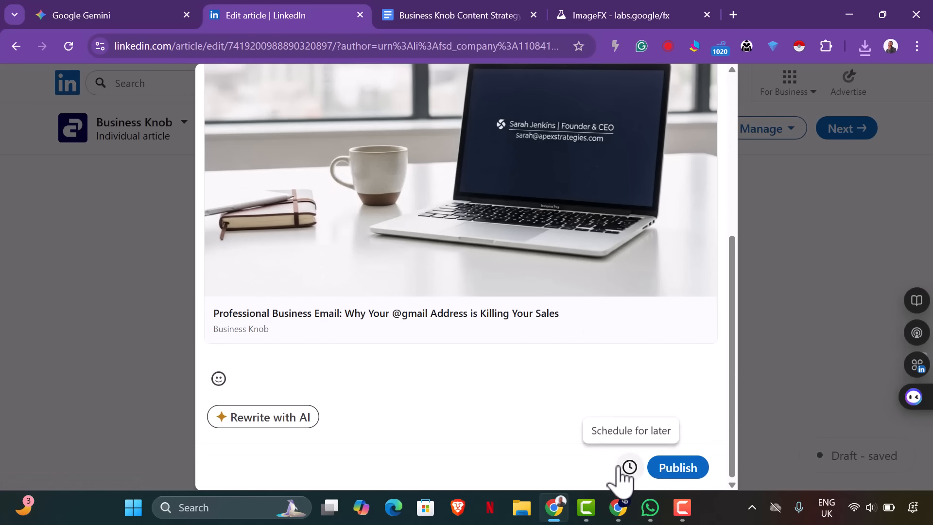
{"action": "left_click", "coordinate": [629, 467]}
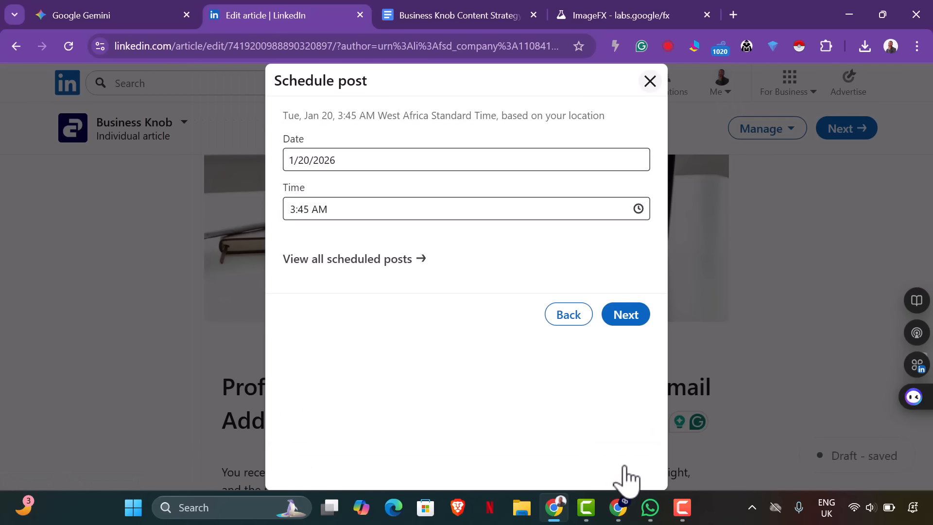
{"action": "left_click", "coordinate": [396, 165]}
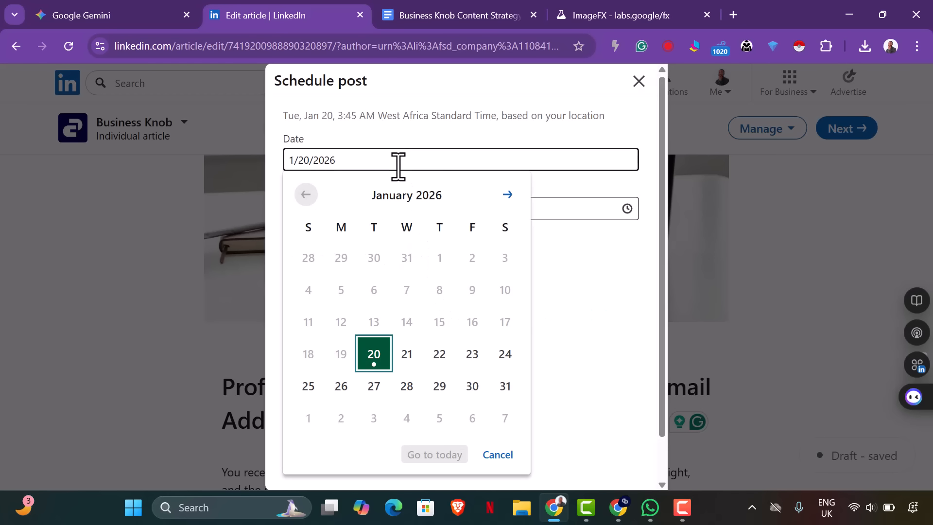
{"action": "left_click", "coordinate": [508, 195]}
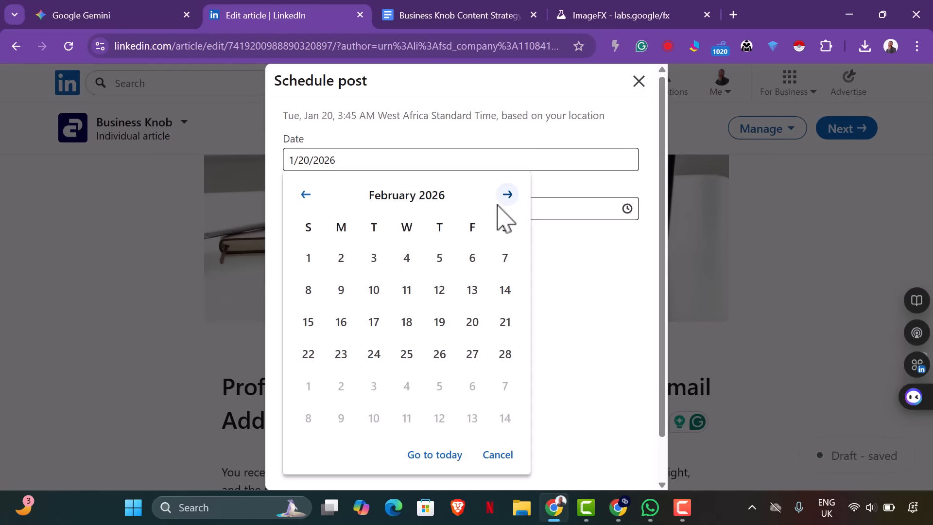
{"action": "left_click", "coordinate": [474, 260]}
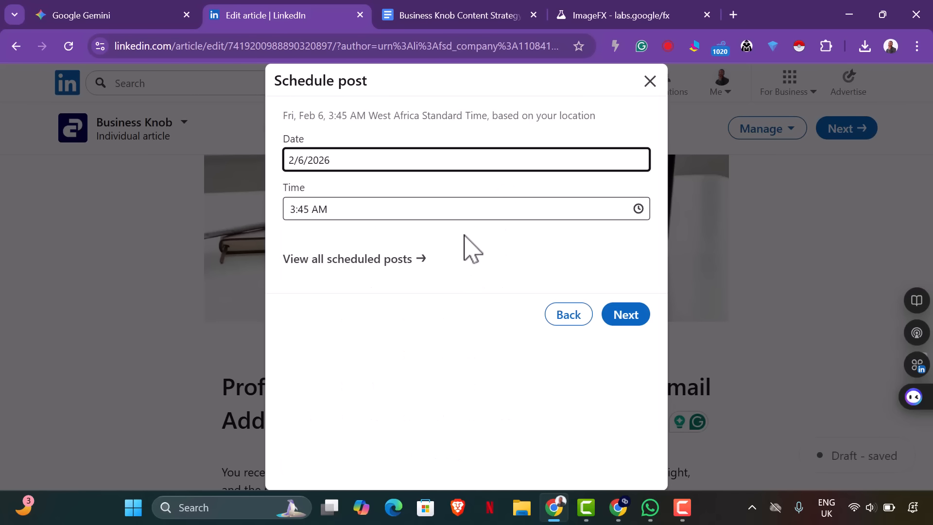
{"action": "left_click", "coordinate": [616, 321]}
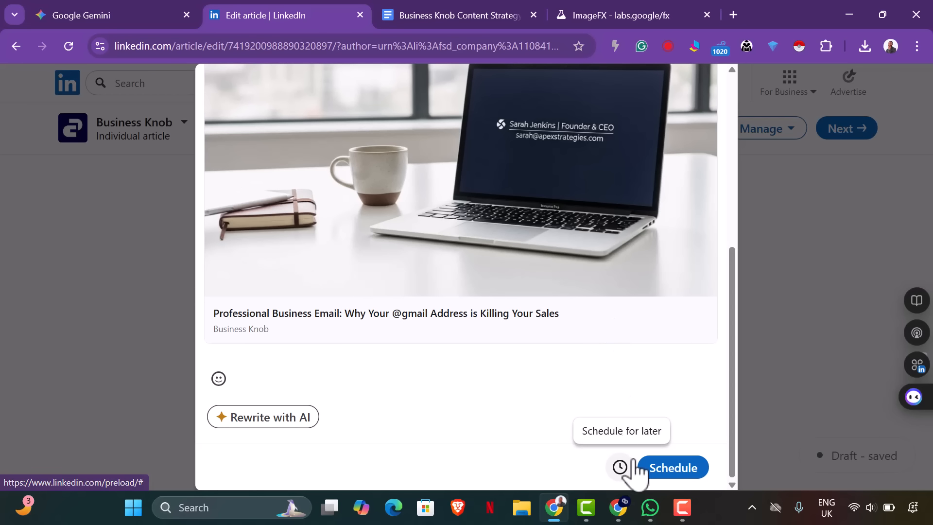
{"action": "left_click", "coordinate": [654, 467]}
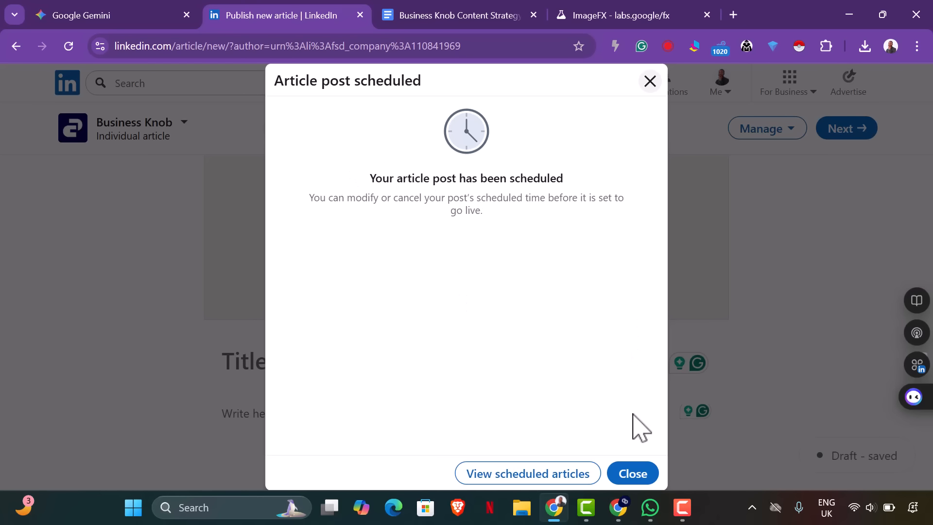
{"action": "left_click", "coordinate": [638, 472]}
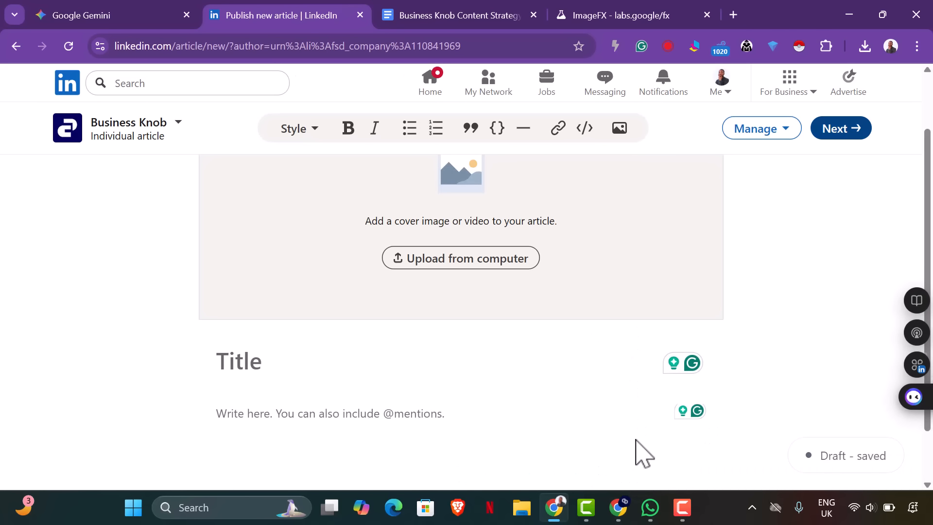
Check which profiles and pages the new blank article can be published as, keeping Business Knob selected
{"action": "left_click", "coordinate": [174, 129]}
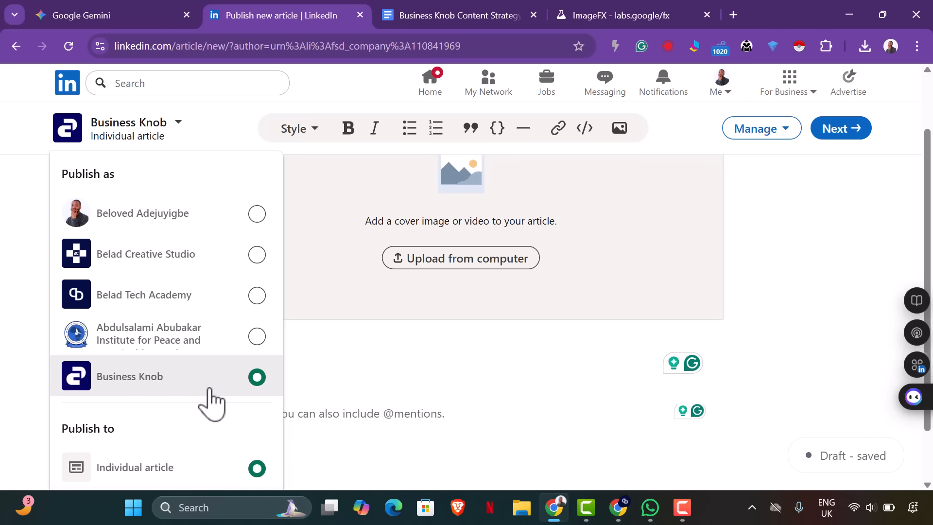
{"action": "left_click", "coordinate": [798, 197]}
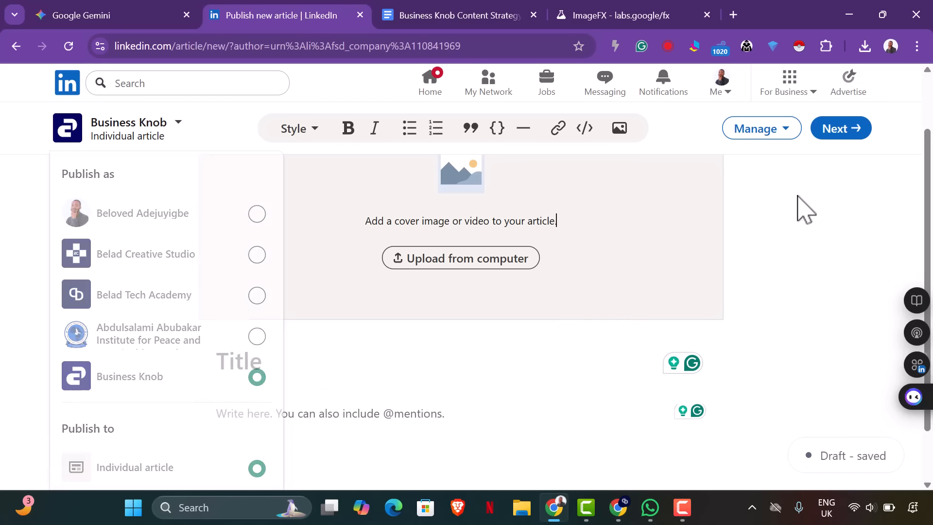